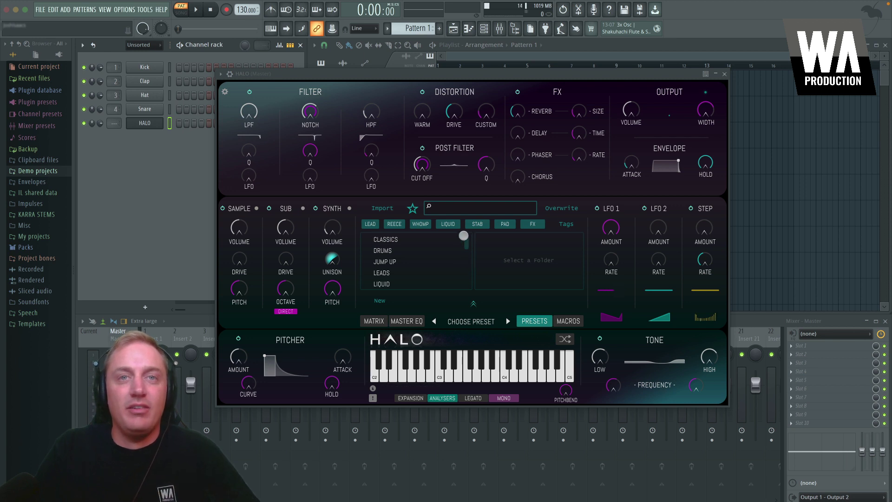
Step: Audition the 98 REECE preset from the CLASSICS folder and the KICK and SNARE presets from DRUMS
{"action": "left_click", "coordinate": [462, 239]}
{"action": "left_click", "coordinate": [517, 249]}
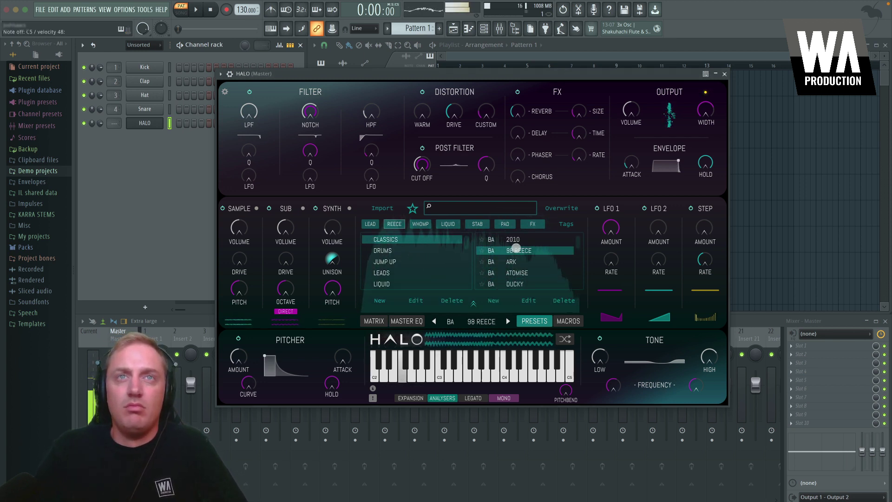
{"action": "left_click", "coordinate": [383, 250]}
{"action": "left_click", "coordinate": [520, 238]}
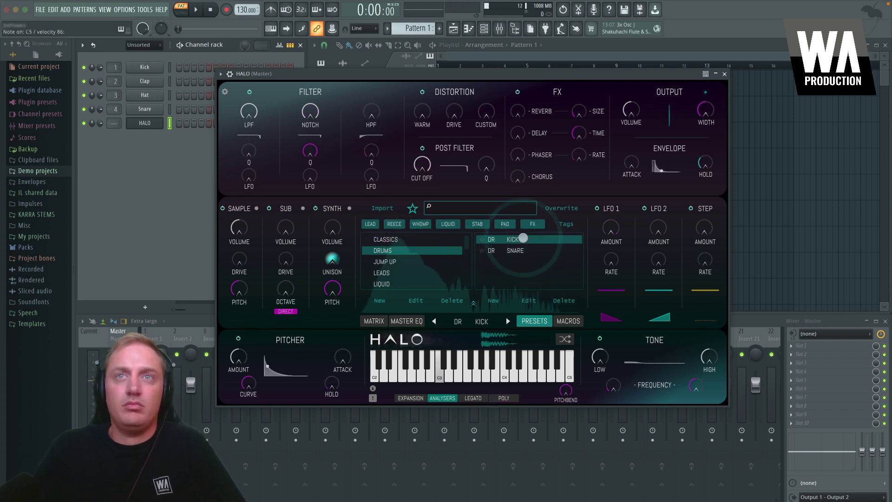
{"action": "left_click", "coordinate": [512, 250]}
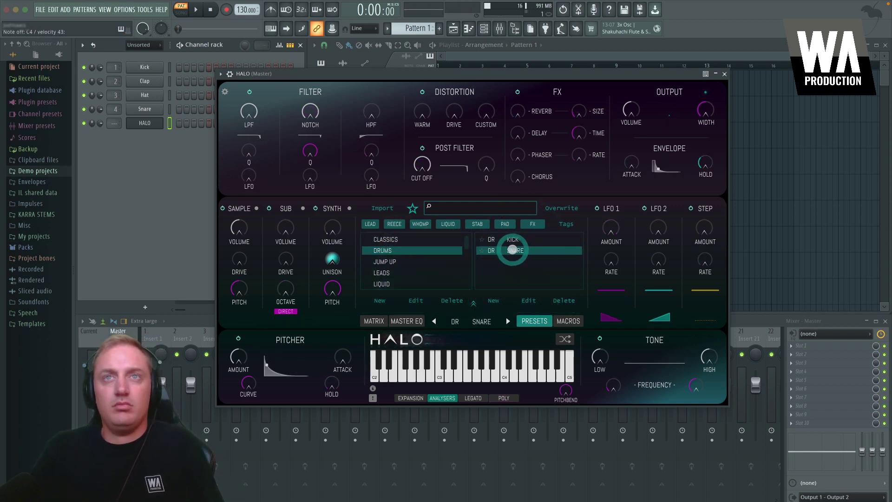
Step: Audition the BIZ TIME preset from the JUMP UP folder and FLOG IT from LEADS
{"action": "left_click", "coordinate": [385, 262]}
{"action": "left_click", "coordinate": [516, 273]}
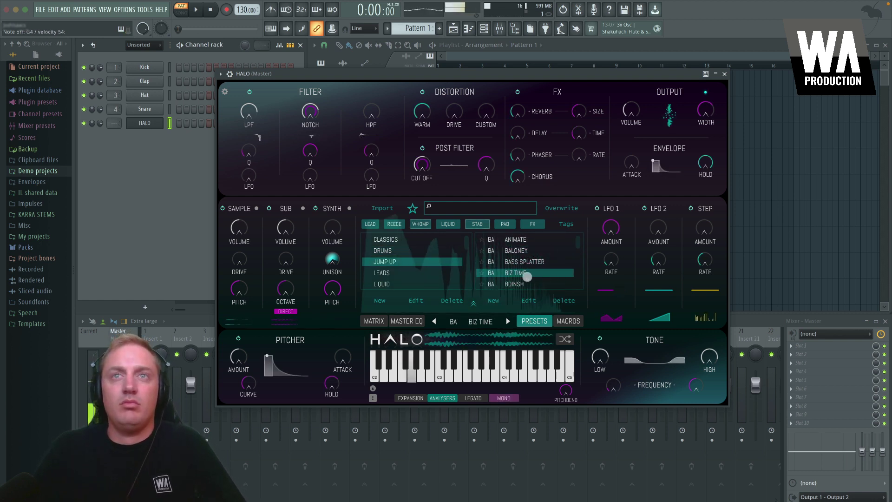
{"action": "scroll", "coordinate": [523, 274], "scroll_direction": "down", "scroll_amount": 10}
{"action": "left_click", "coordinate": [522, 262]}
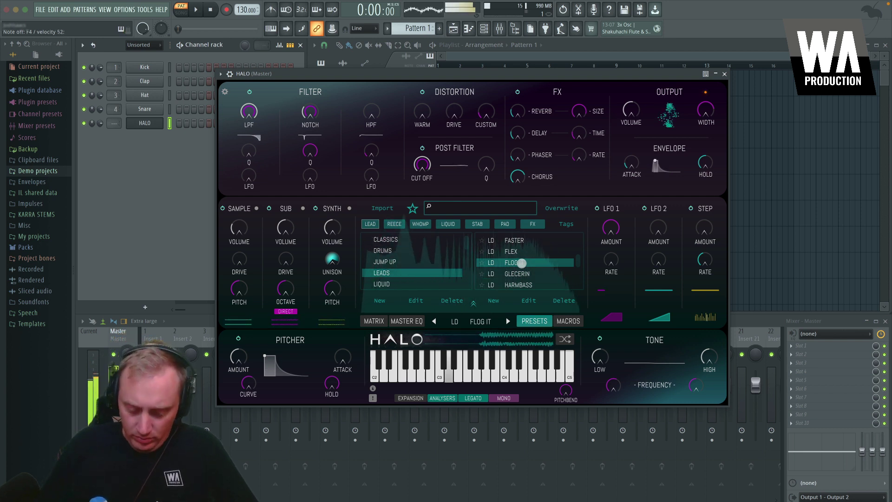
Step: Audition the SCYTHE preset from the NOVA - BANK 1 folder and SPIN from WOBBLERS
{"action": "scroll", "coordinate": [522, 262], "scroll_direction": "down", "scroll_amount": 10}
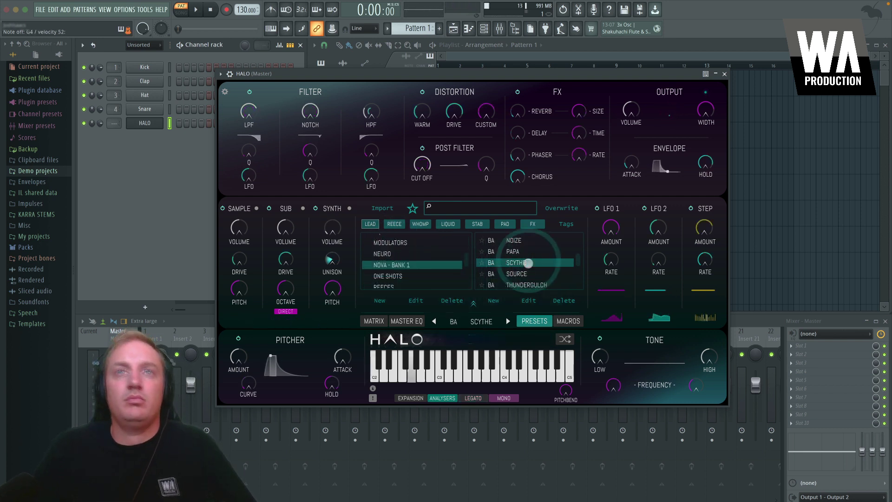
{"action": "scroll", "coordinate": [533, 268], "scroll_direction": "down", "scroll_amount": 1}
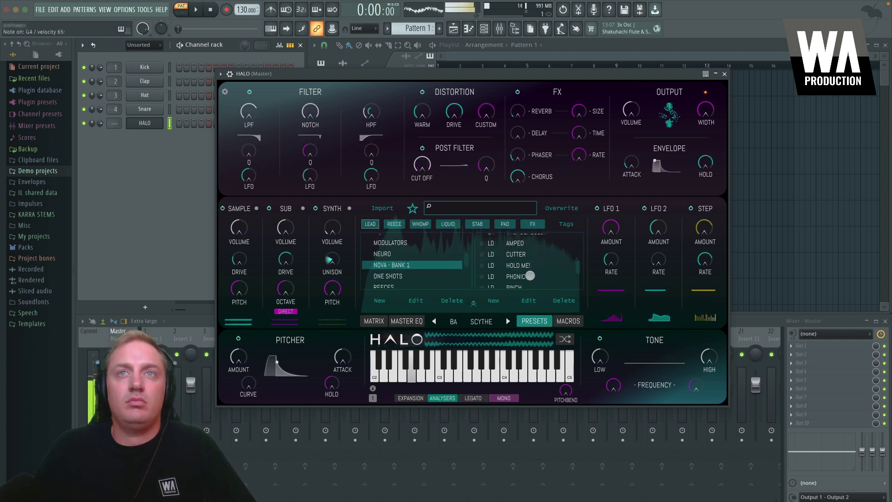
{"action": "scroll", "coordinate": [525, 274], "scroll_direction": "down", "scroll_amount": 10}
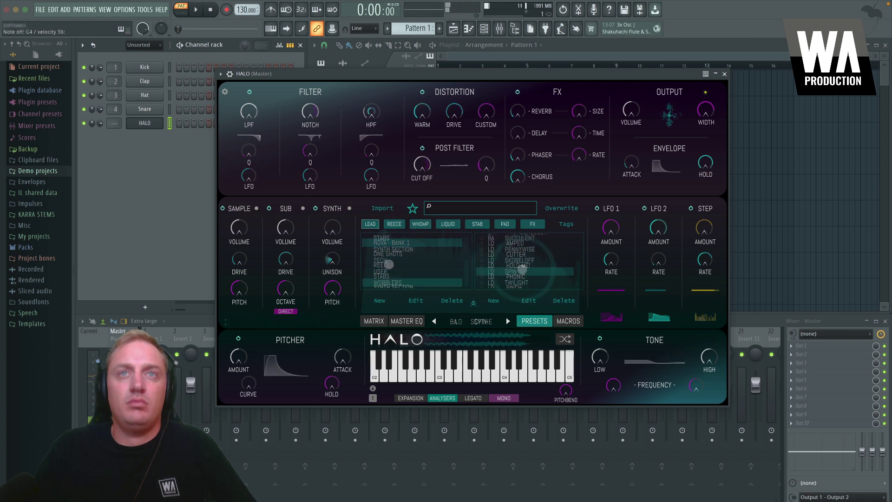
{"action": "left_click", "coordinate": [523, 271]}
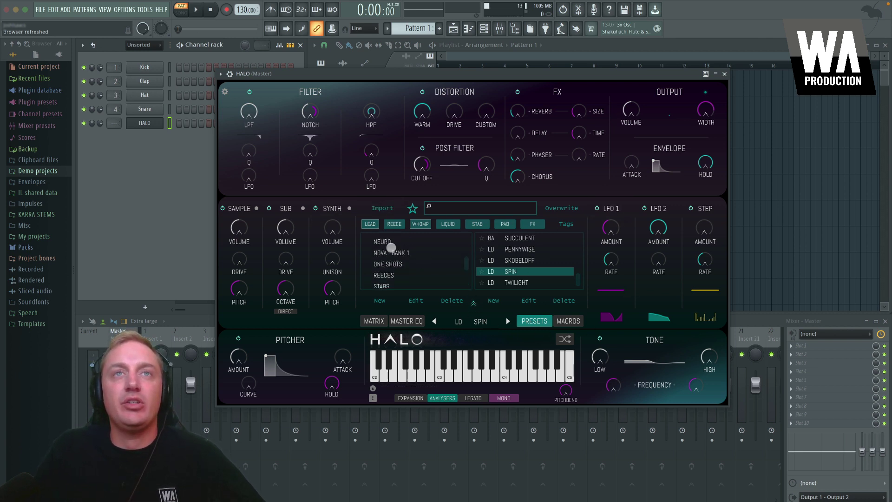
Step: Look through the preset folders and open the SYNTH SECTION folder
{"action": "scroll", "coordinate": [392, 251], "scroll_direction": "up", "scroll_amount": 5}
{"action": "scroll", "coordinate": [397, 258], "scroll_direction": "down", "scroll_amount": 5}
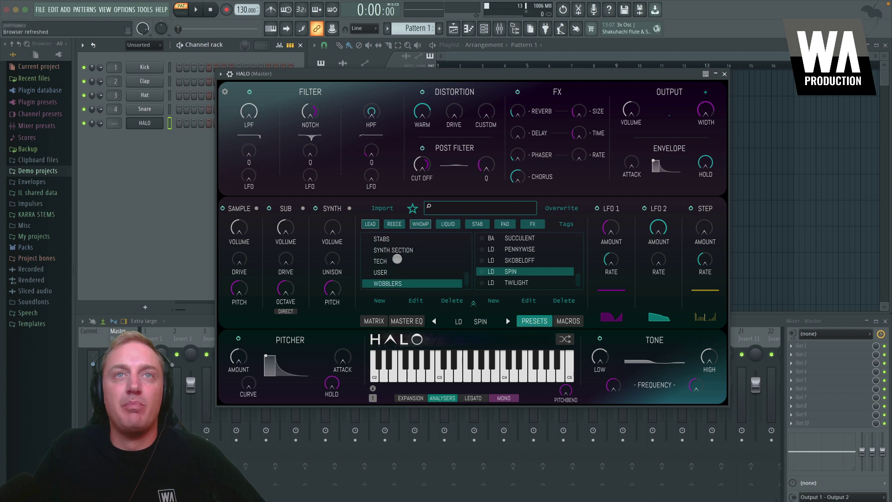
{"action": "left_click", "coordinate": [392, 247]}
{"action": "scroll", "coordinate": [423, 242], "scroll_direction": "up", "scroll_amount": 8}
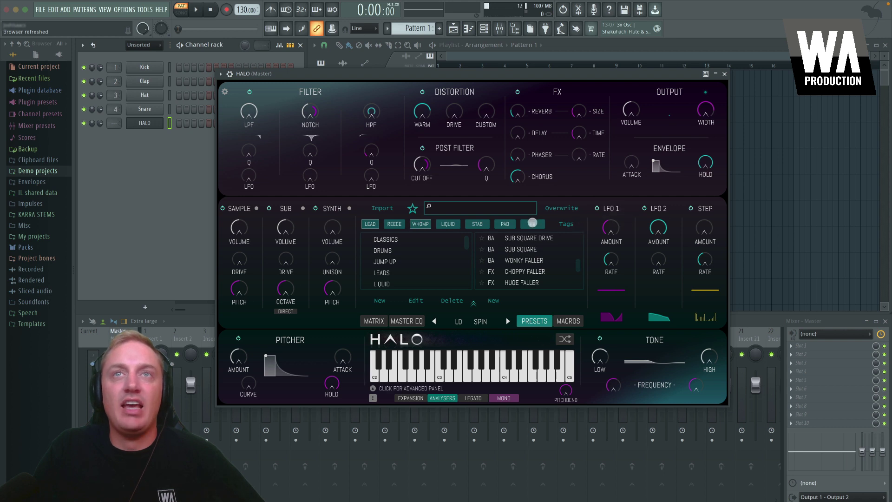
Step: Filter the presets by the FX and LIQUID tags, and clear both tag filters
{"action": "left_click", "coordinate": [532, 223]}
{"action": "left_click", "coordinate": [443, 225]}
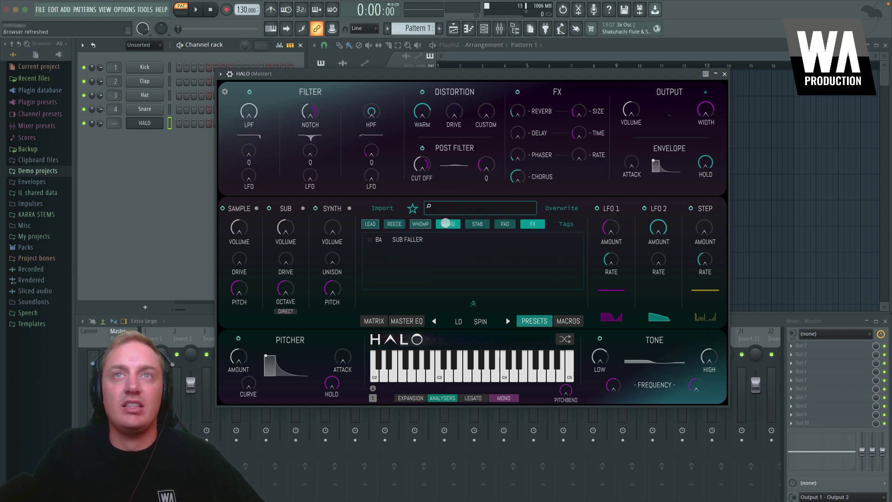
{"action": "left_click", "coordinate": [446, 224]}
{"action": "left_click", "coordinate": [532, 223]}
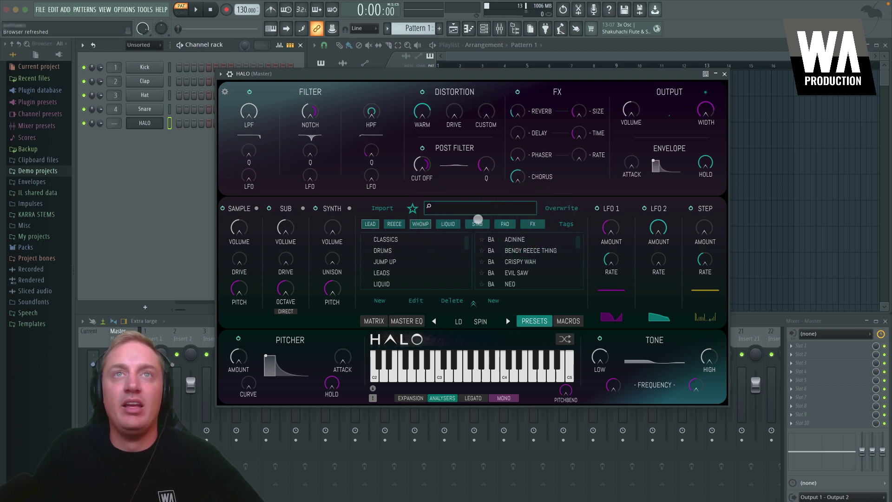
Step: Mark the CRISPY WAH and NEO presets as favourites, and switch the favourites-only view on and off
{"action": "left_click", "coordinate": [479, 279]}
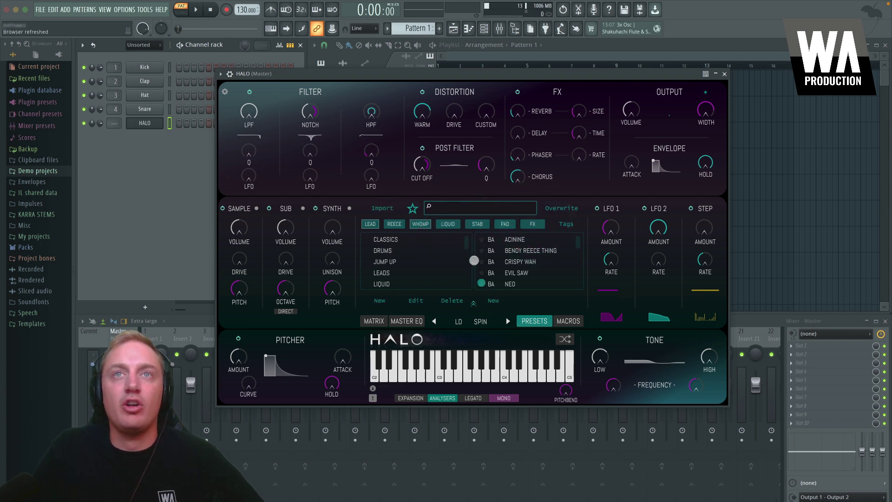
{"action": "left_click", "coordinate": [411, 207]}
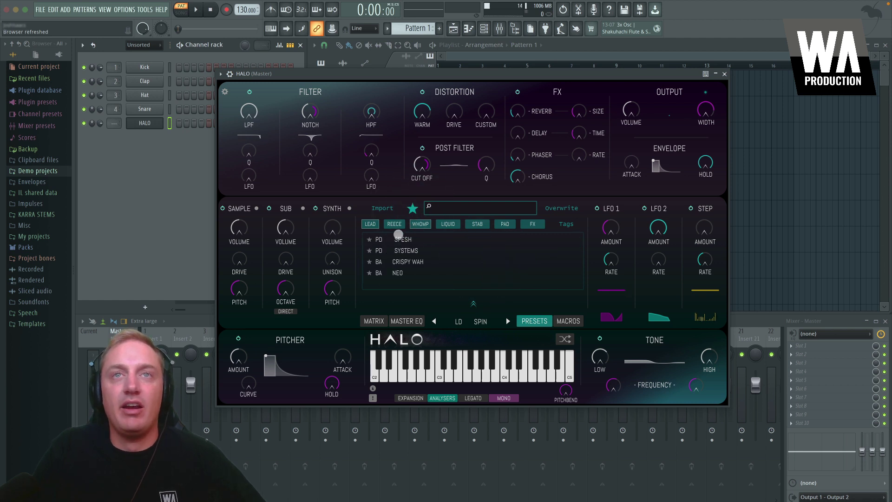
{"action": "left_click", "coordinate": [411, 208]}
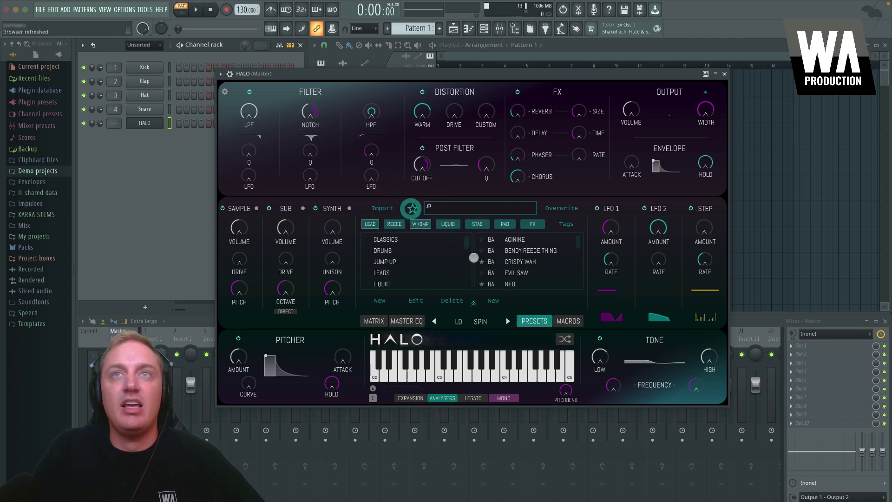
Step: Activate the preset search field, and expand and collapse the preset window to view the full folder list
{"action": "left_click", "coordinate": [471, 207]}
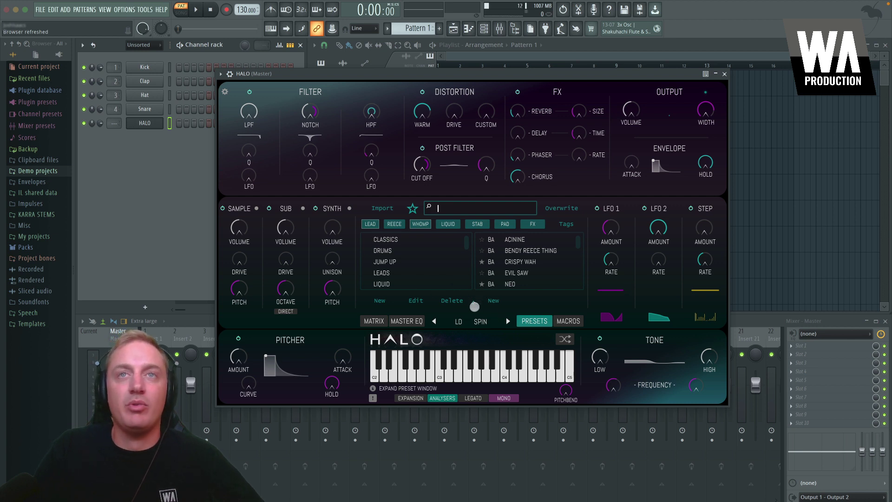
{"action": "left_click", "coordinate": [473, 304]}
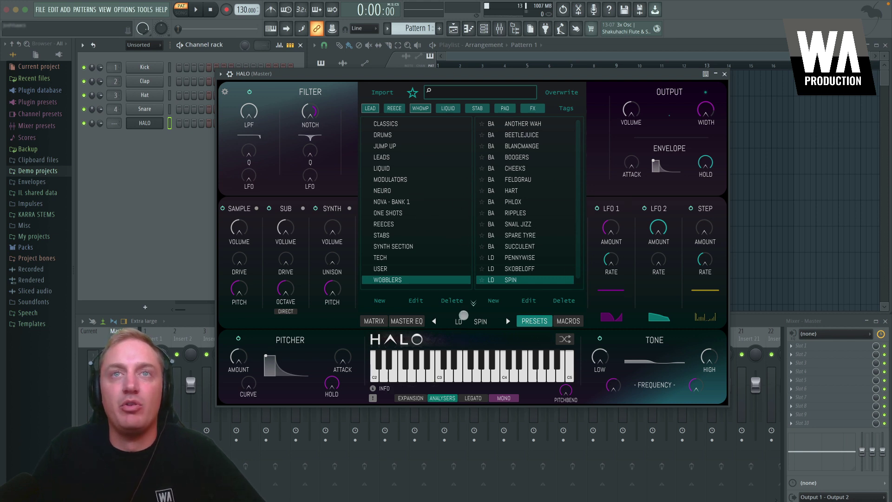
{"action": "left_click", "coordinate": [473, 303]}
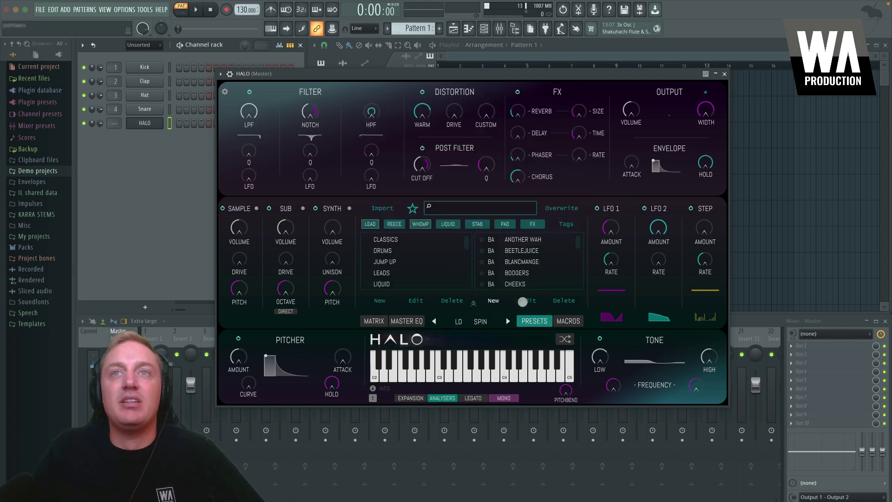
Step: Show the macro controls, assign the synth volume to macro X and sweep the macro down to -100 dB
{"action": "left_click", "coordinate": [569, 321]}
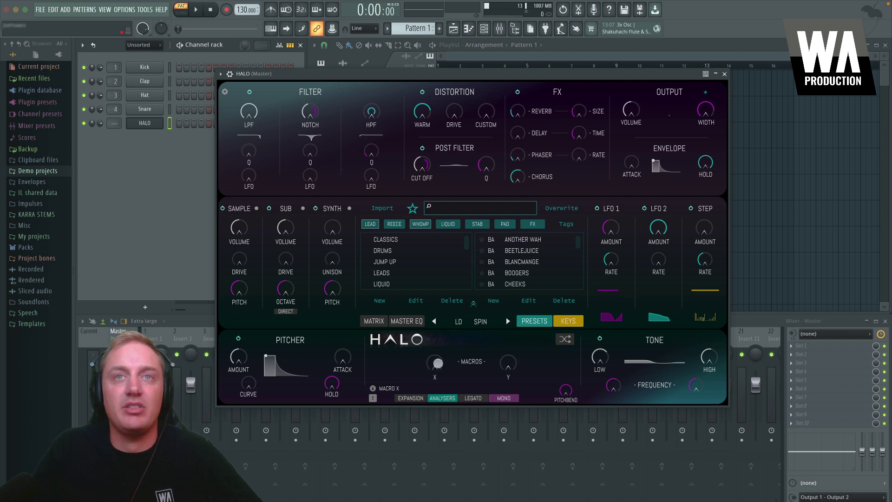
{"action": "right_click", "coordinate": [331, 227]}
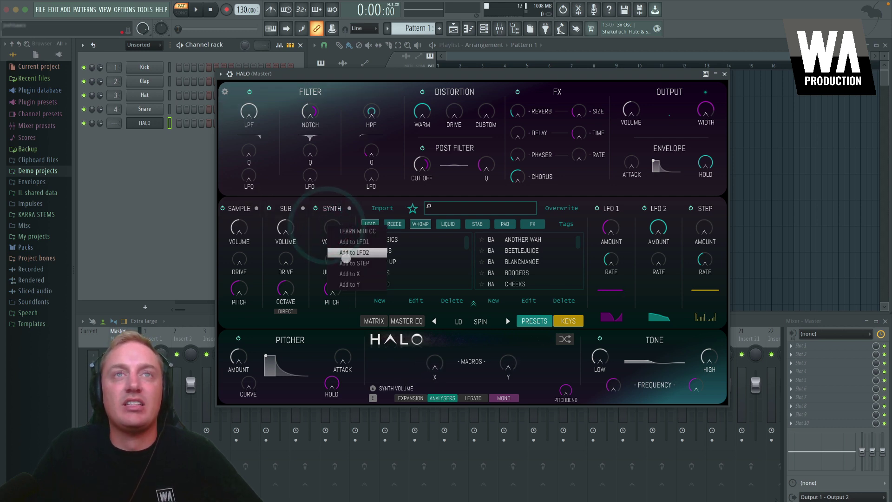
{"action": "left_click", "coordinate": [349, 274]}
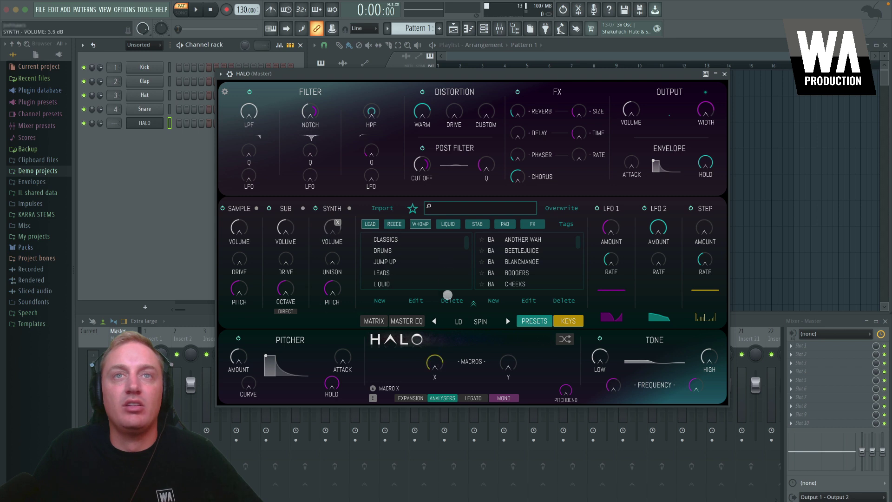
{"action": "left_click_drag", "start_coordinate": [434, 361], "coordinate": [434, 378]}
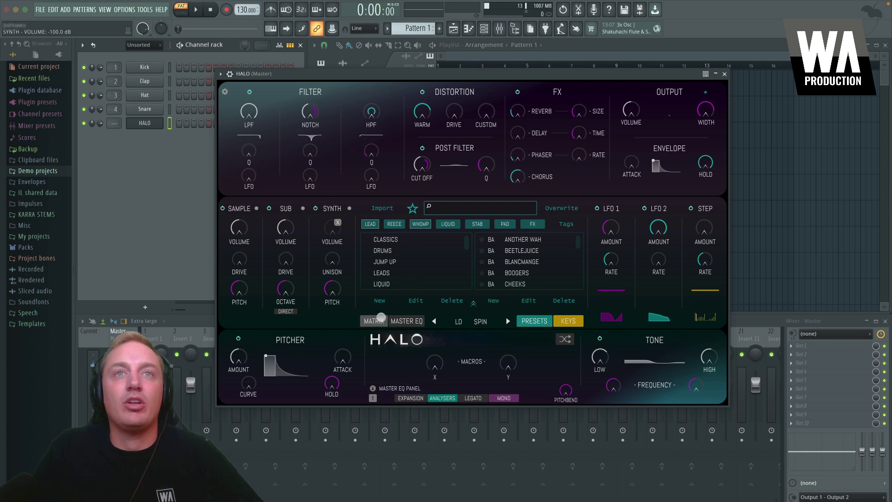
Step: In the matrix, set the synth volume's macro range to minimum 2.74 and maximum 2.74, and toggle its inversion on and off
{"action": "left_click", "coordinate": [374, 321]}
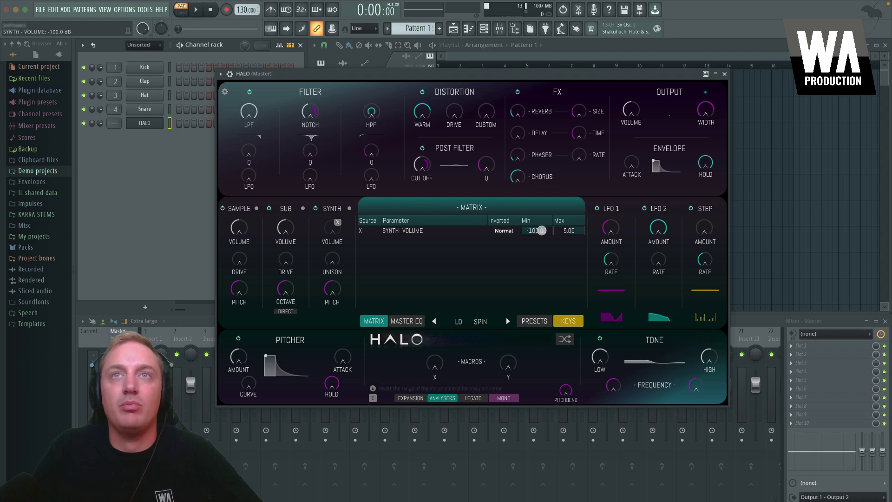
{"action": "left_click_drag", "start_coordinate": [542, 231], "coordinate": [541, 214]}
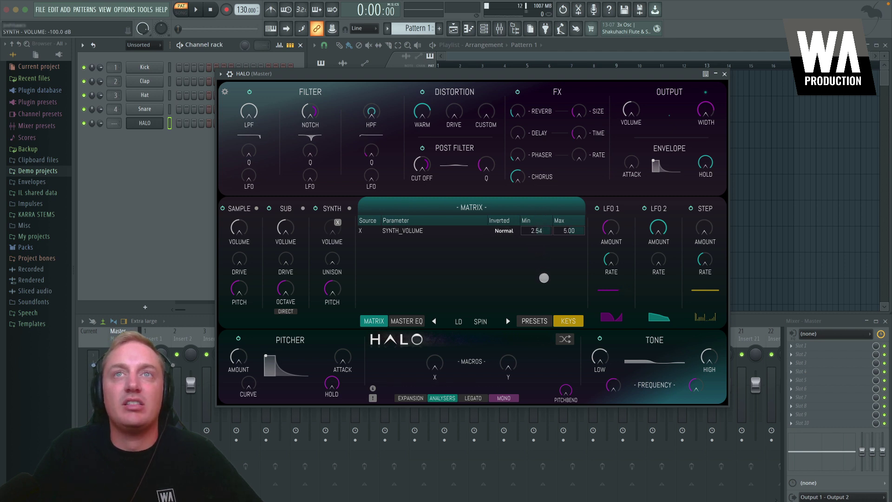
{"action": "left_click_drag", "start_coordinate": [569, 230], "coordinate": [562, 253]}
{"action": "left_click", "coordinate": [503, 231]}
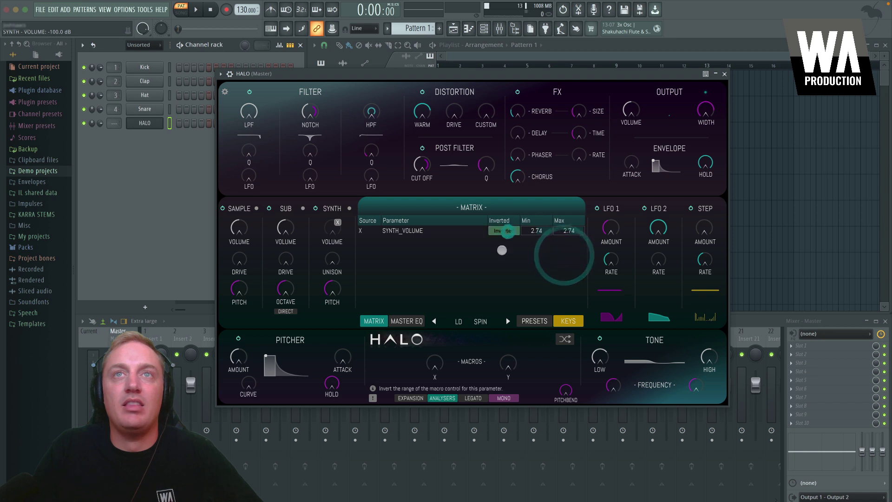
{"action": "left_click", "coordinate": [504, 231]}
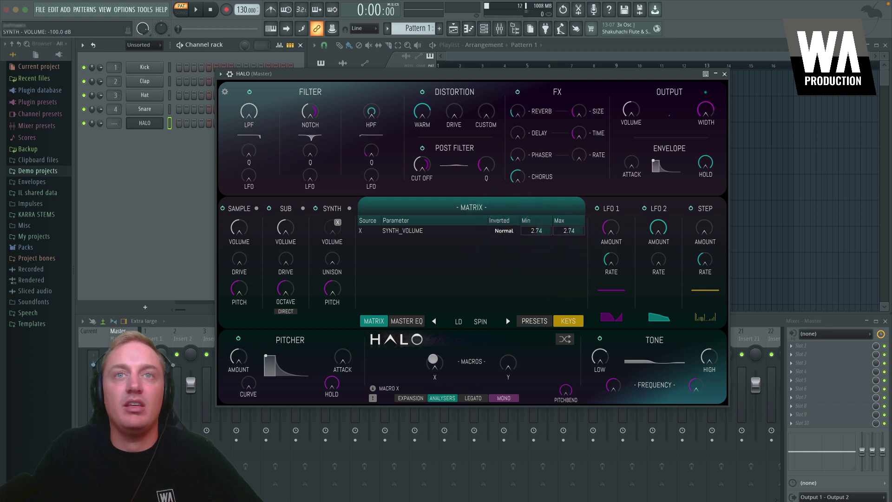
Step: Remove the macro control from the synth volume and assign the synth unison to macro X
{"action": "right_click", "coordinate": [329, 228]}
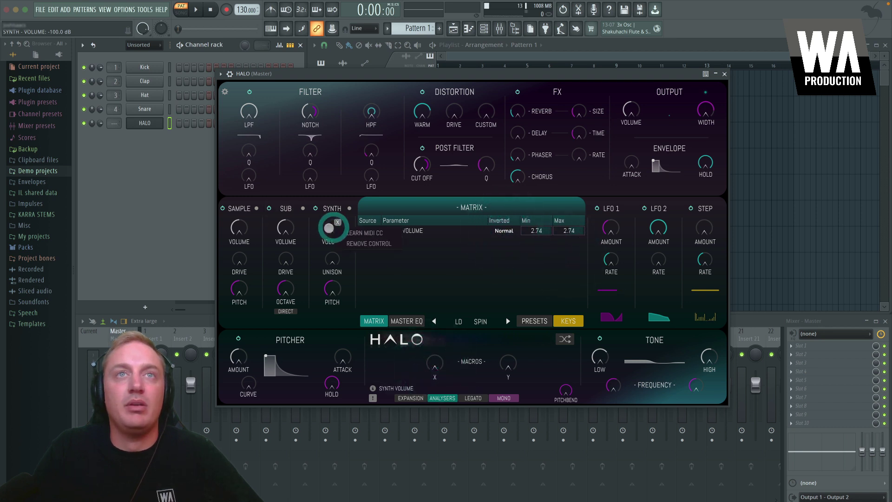
{"action": "left_click", "coordinate": [357, 244]}
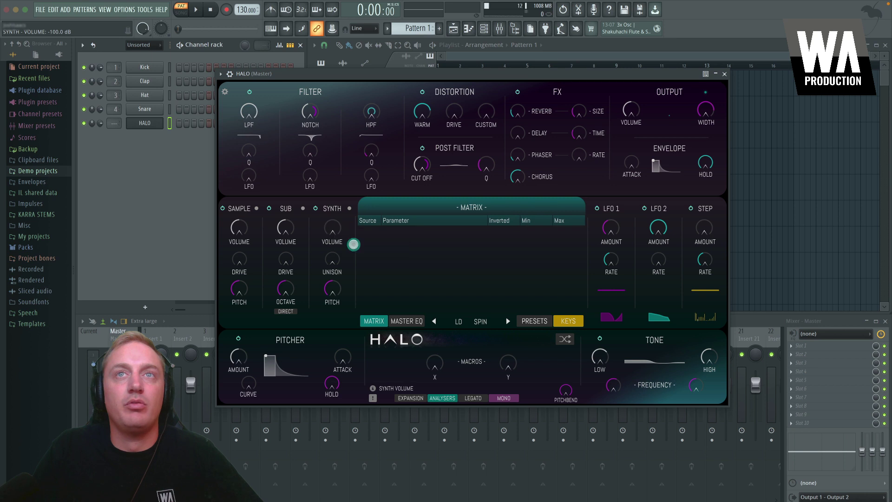
{"action": "right_click", "coordinate": [331, 258]}
{"action": "left_click", "coordinate": [354, 241]}
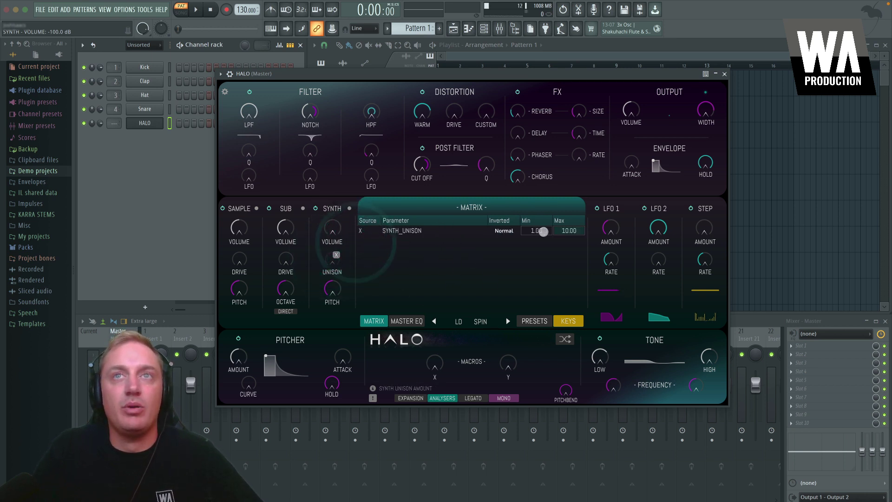
Step: View the master EQ, and generate a random preset from the preset view
{"action": "left_click", "coordinate": [411, 321]}
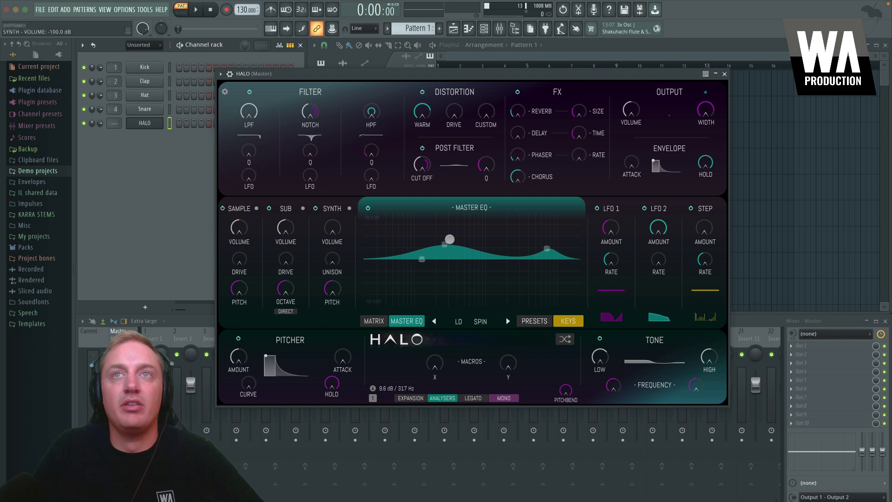
{"action": "left_click", "coordinate": [523, 318]}
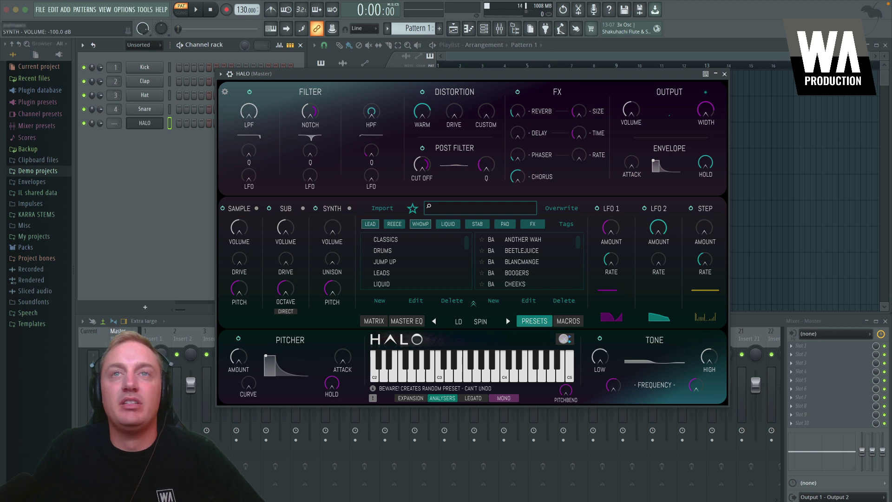
{"action": "left_click", "coordinate": [564, 339]}
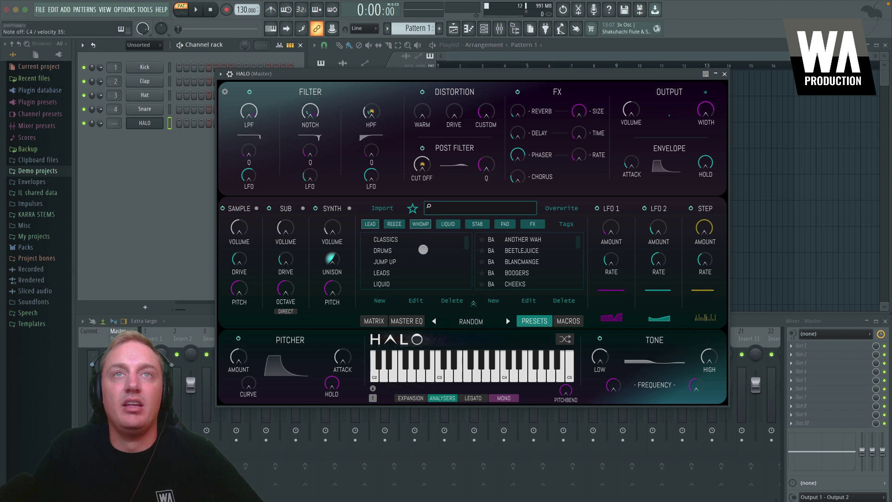
Step: Load the BLANK preset from the USER folder and open the advanced panel of the output envelope
{"action": "scroll", "coordinate": [414, 257], "scroll_direction": "down", "scroll_amount": 5}
{"action": "left_click", "coordinate": [391, 271]}
{"action": "left_click", "coordinate": [500, 239]}
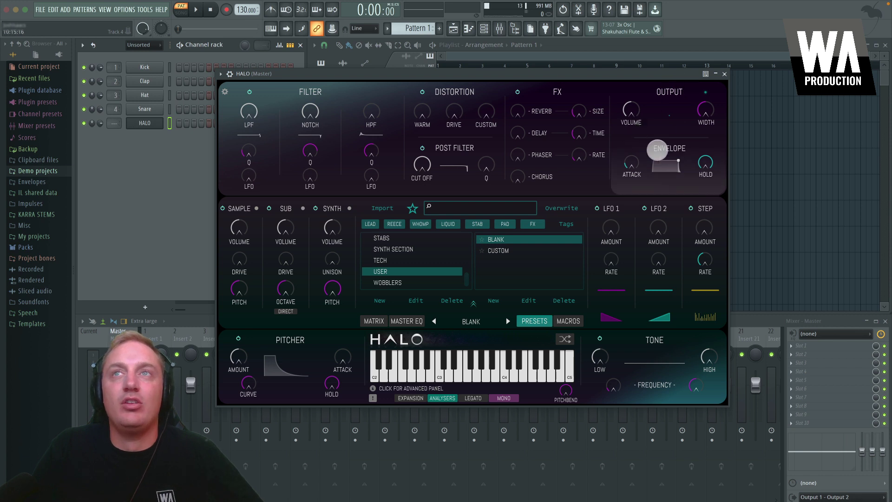
{"action": "left_click", "coordinate": [659, 147]}
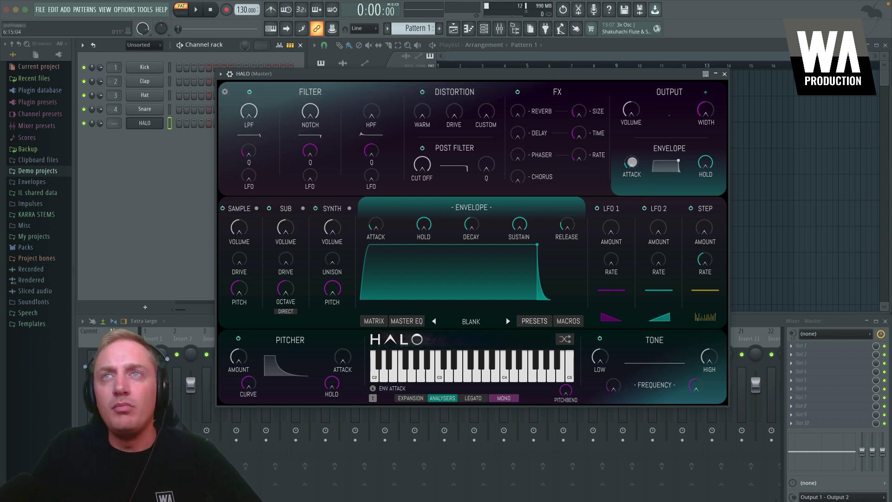
Step: Adjust the volume envelope's attack, hold and sustain, and set its release to 172 ms
{"action": "left_click_drag", "start_coordinate": [632, 162], "coordinate": [632, 142]}
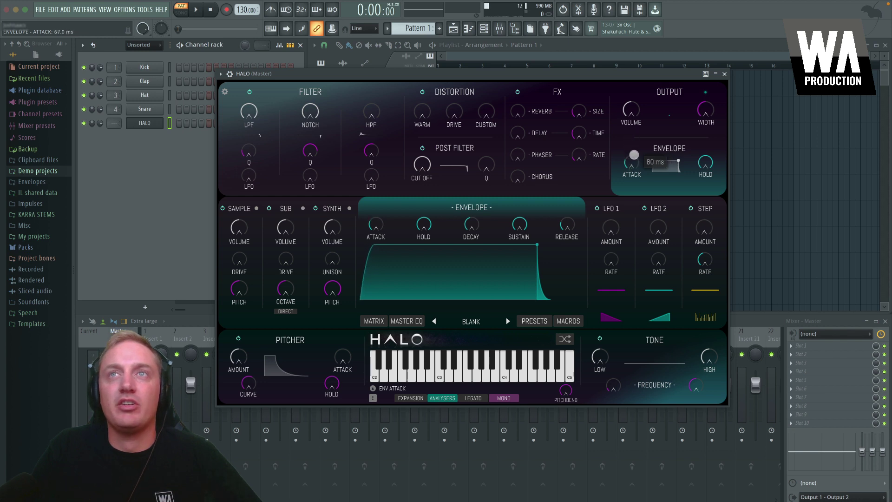
{"action": "left_click_drag", "start_coordinate": [705, 162], "coordinate": [672, 192]}
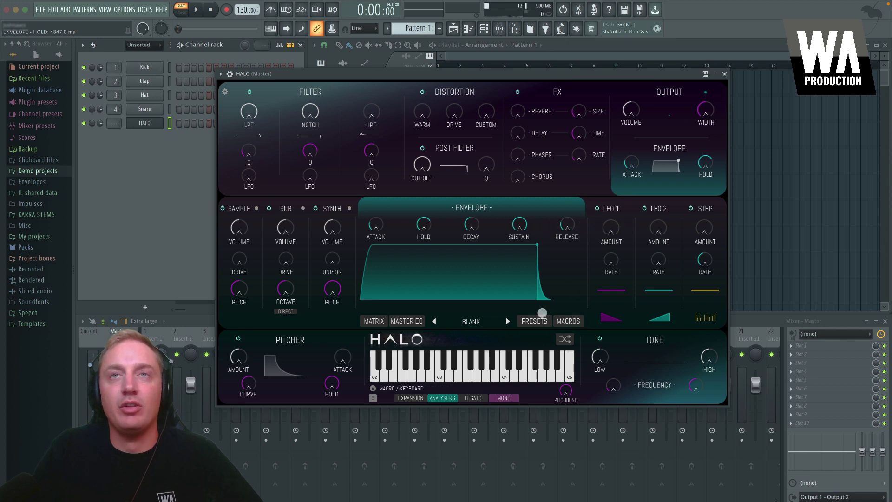
{"action": "left_click_drag", "start_coordinate": [567, 213], "coordinate": [567, 212]}
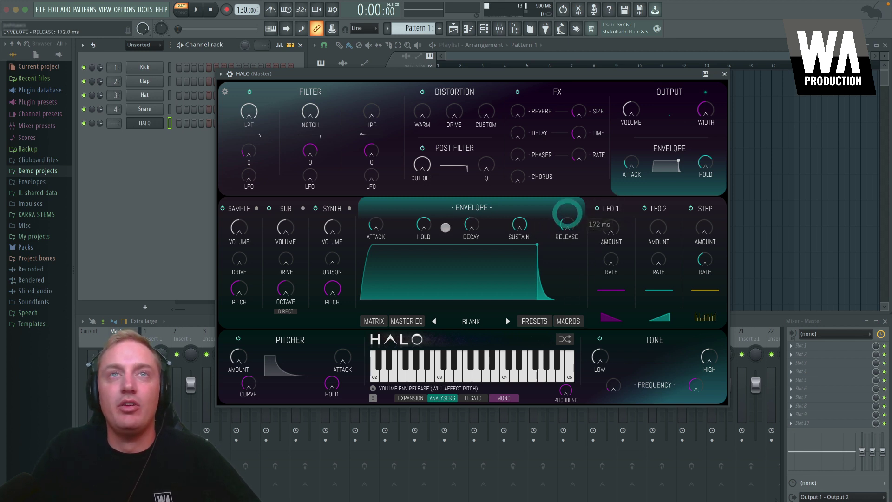
{"action": "left_click_drag", "start_coordinate": [516, 225], "coordinate": [515, 205]}
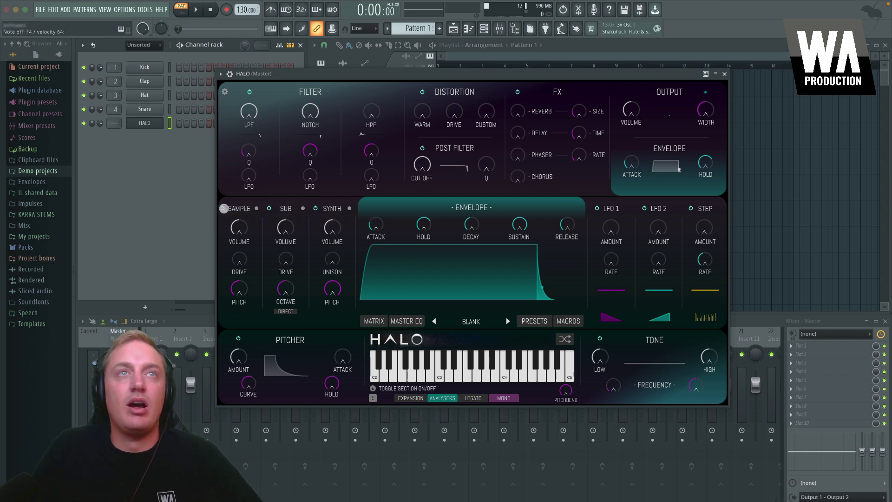
Step: Turn off the sample and sub sections and open the synth's advanced panel
{"action": "left_click", "coordinate": [224, 208]}
{"action": "left_click", "coordinate": [269, 208]}
{"action": "left_click", "coordinate": [332, 208]}
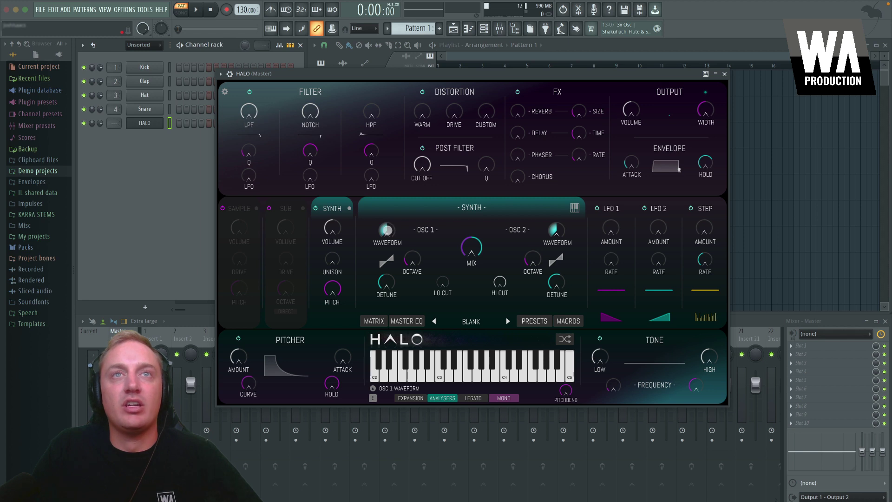
Step: Try a square waveform on oscillator 1 while varying the oscillator mix, and return the waveform to sawtooth
{"action": "left_click_drag", "start_coordinate": [387, 217], "coordinate": [385, 171]}
{"action": "left_click", "coordinate": [466, 353]}
{"action": "left_click_drag", "start_coordinate": [479, 246], "coordinate": [479, 186]}
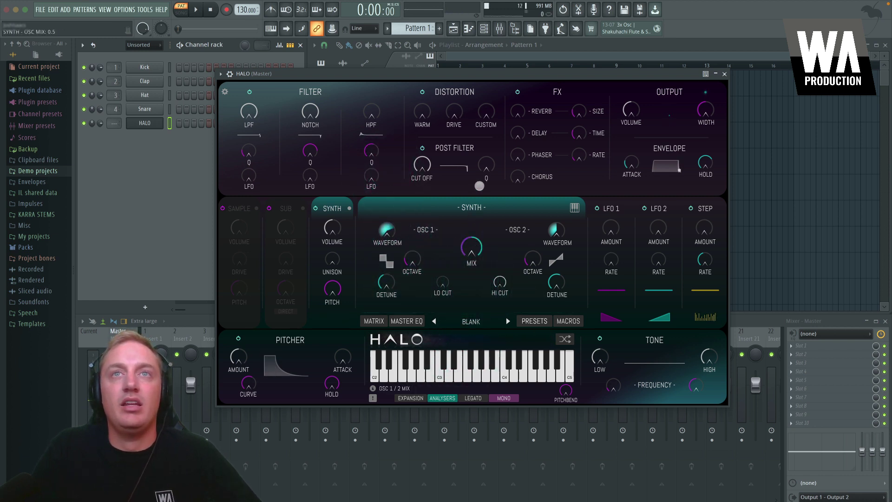
{"action": "left_click_drag", "start_coordinate": [385, 236], "coordinate": [384, 248]}
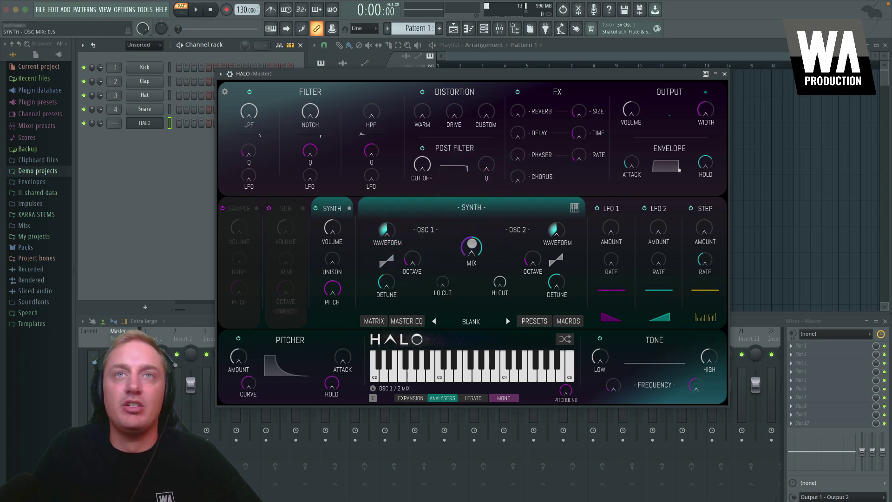
Step: Examine the MIDI learn and modulation assignment options of the oscillator mix
{"action": "right_click", "coordinate": [466, 243]}
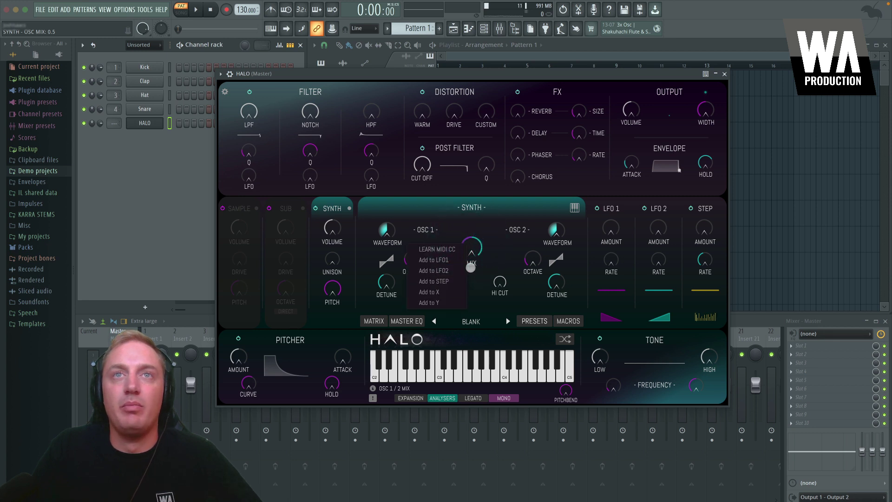
{"action": "left_click", "coordinate": [429, 206]}
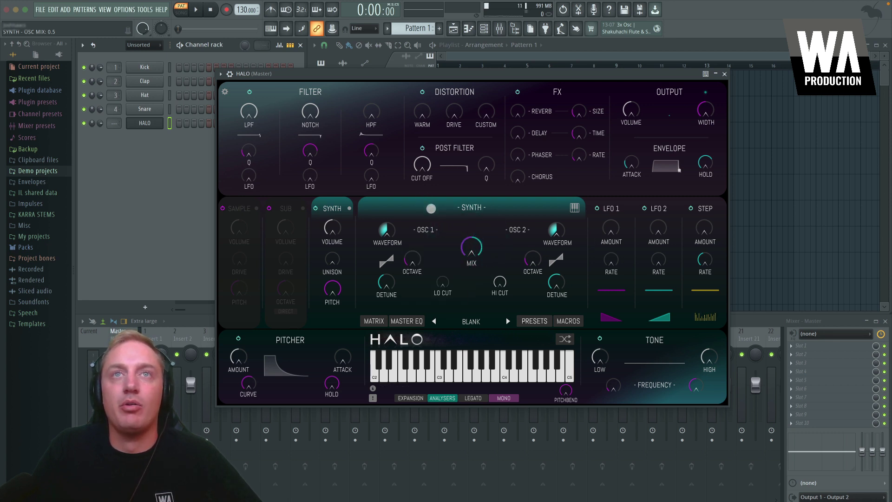
{"action": "right_click", "coordinate": [467, 246]}
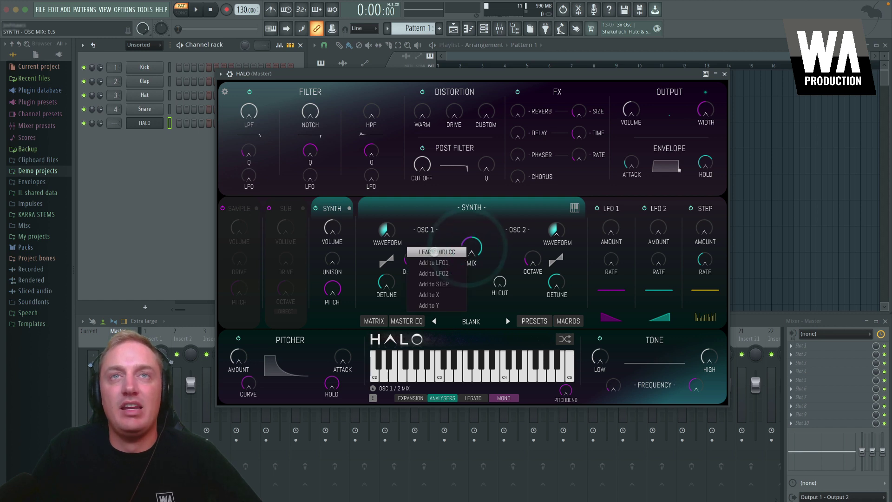
{"action": "left_click", "coordinate": [426, 251]}
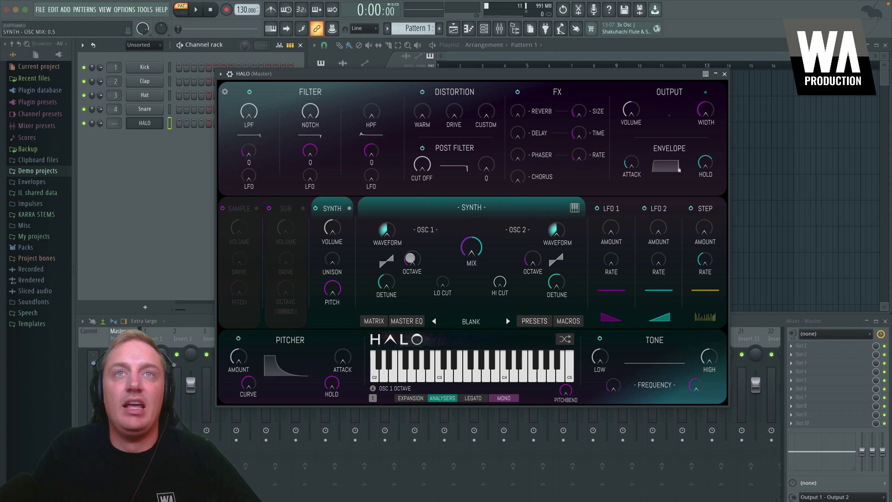
Step: Vary oscillator 1's octave and raise the synth's unison
{"action": "left_click_drag", "start_coordinate": [409, 257], "coordinate": [411, 232]}
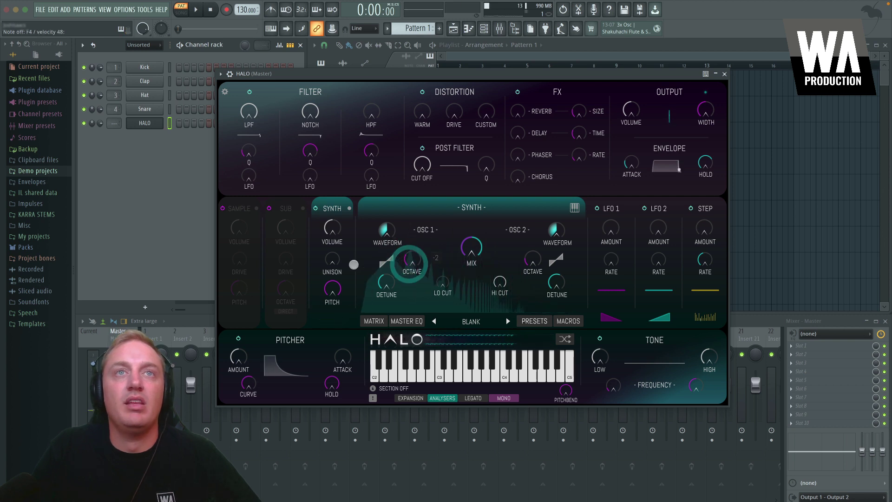
{"action": "mouse_move", "coordinate": [326, 209]}
{"action": "left_mouse_down"}
{"action": "mouse_move", "coordinate": [325, 183]}
{"action": "mouse_move", "coordinate": [325, 209]}
{"action": "left_mouse_up"}
{"action": "left_click_drag", "start_coordinate": [344, 295], "coordinate": [327, 208]}
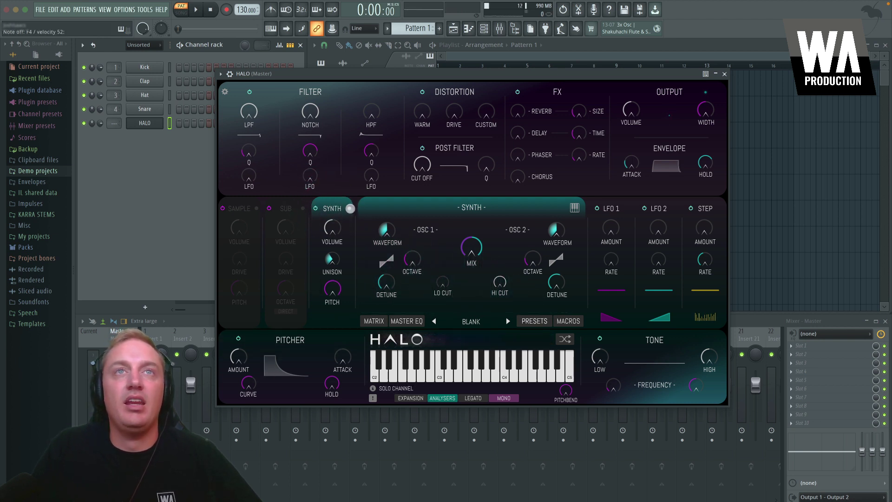
Step: Turn the sample section back on, open its advanced panel and solo it
{"action": "left_click", "coordinate": [225, 208]}
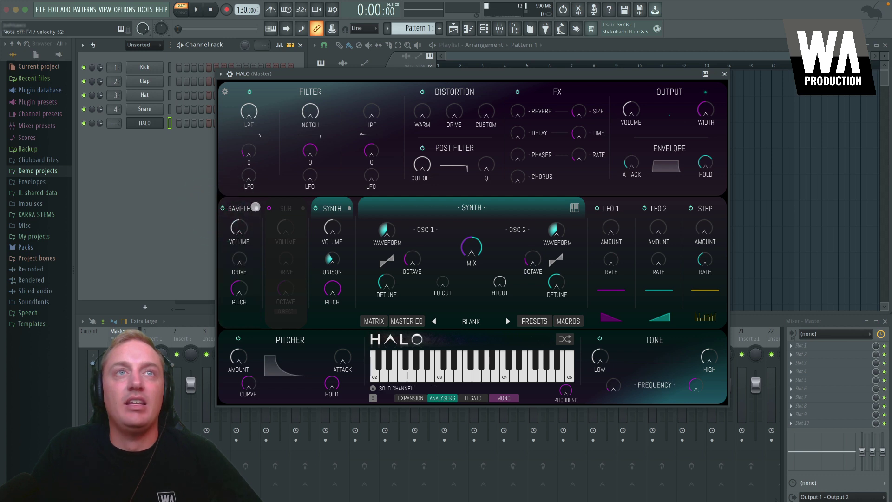
{"action": "left_click", "coordinate": [238, 208]}
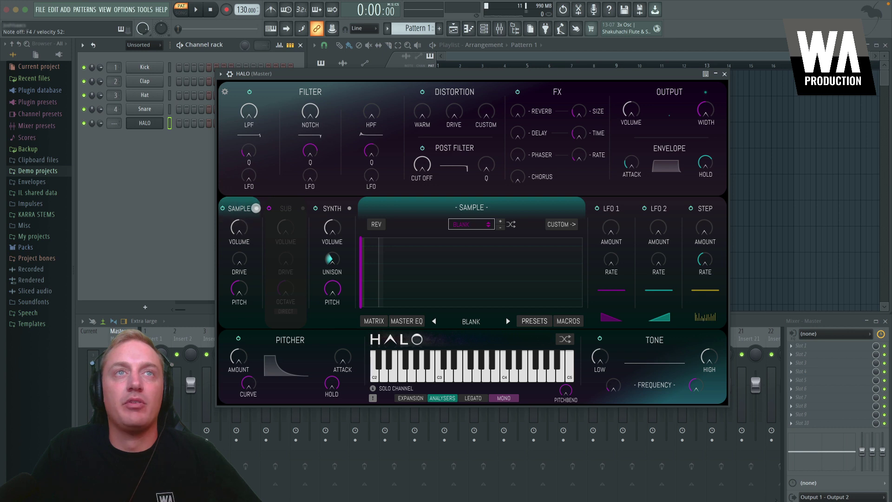
{"action": "left_click", "coordinate": [256, 208]}
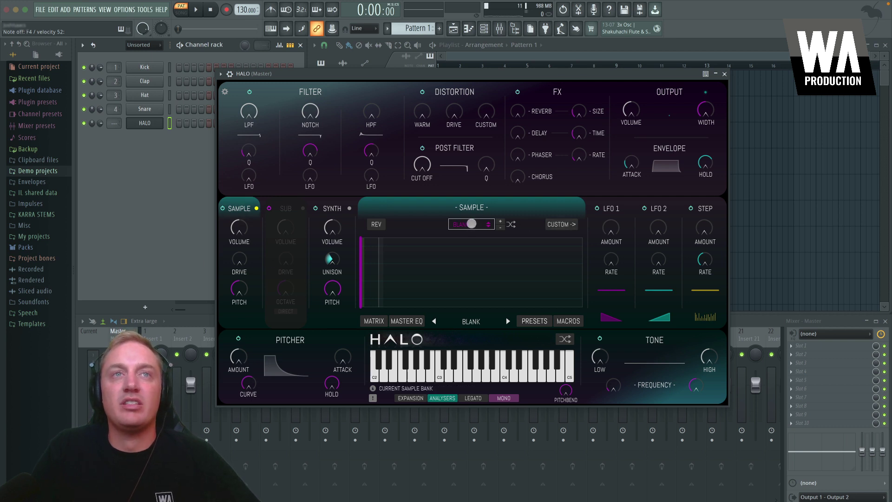
Step: Load the NOMAD, 8 BIT LOSER and MERTHER sample banks in turn
{"action": "left_click", "coordinate": [472, 223]}
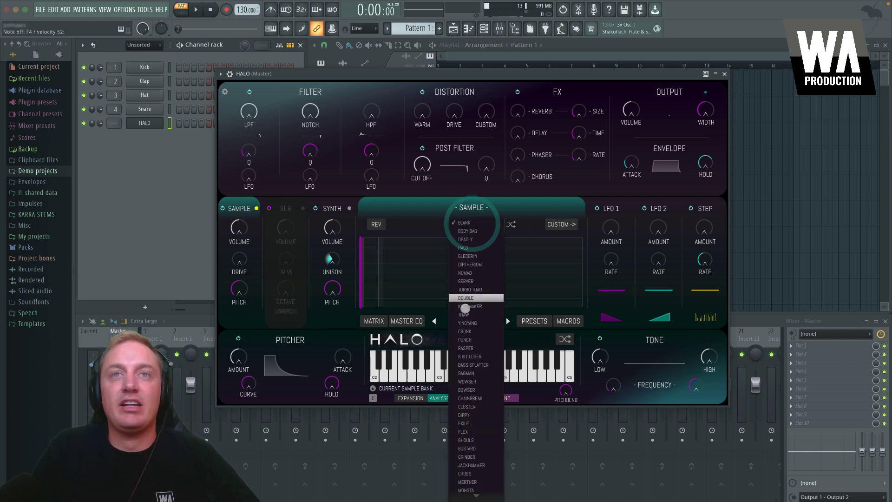
{"action": "left_click", "coordinate": [476, 273]}
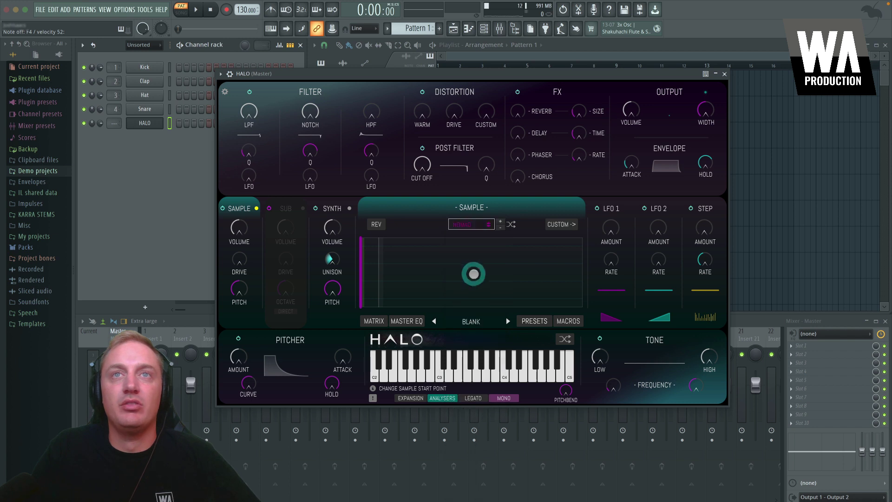
{"action": "left_click", "coordinate": [472, 224]}
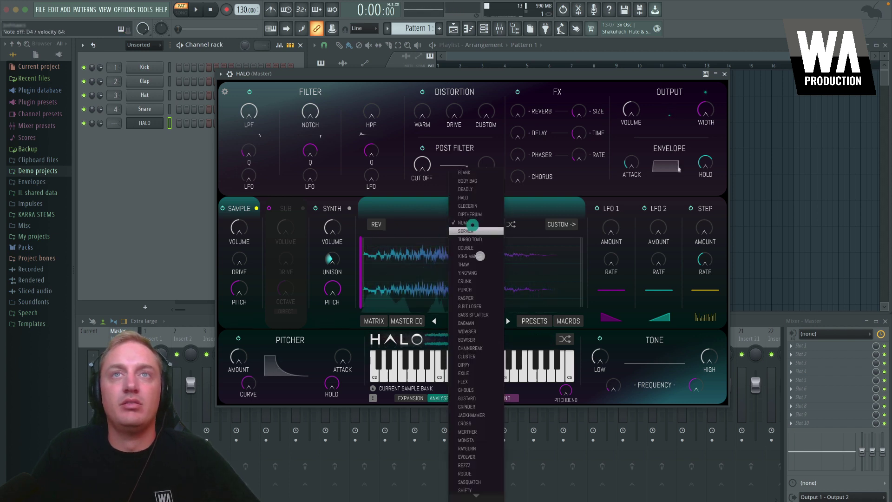
{"action": "left_click", "coordinate": [472, 226]}
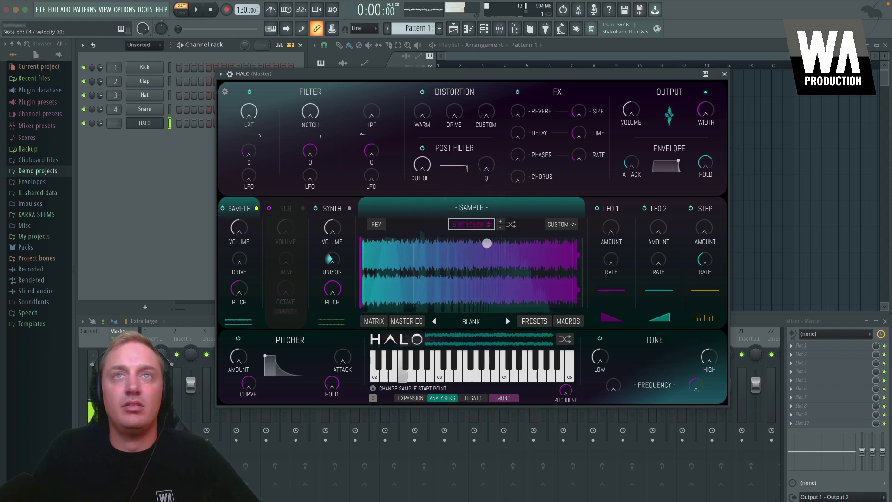
{"action": "left_click", "coordinate": [478, 223]}
{"action": "left_click", "coordinate": [477, 348]}
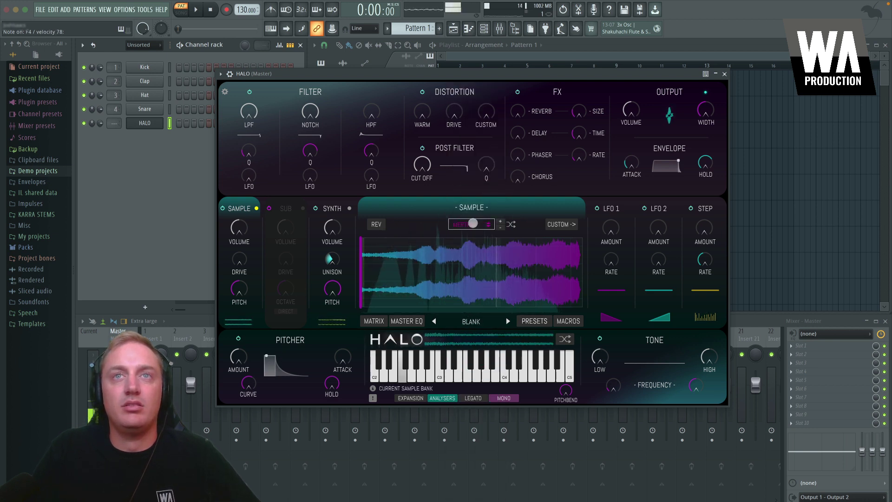
Step: Move the sample start point further into the waveform, and toggle reverse mode on and off
{"action": "left_click_drag", "start_coordinate": [509, 256], "coordinate": [507, 256]}
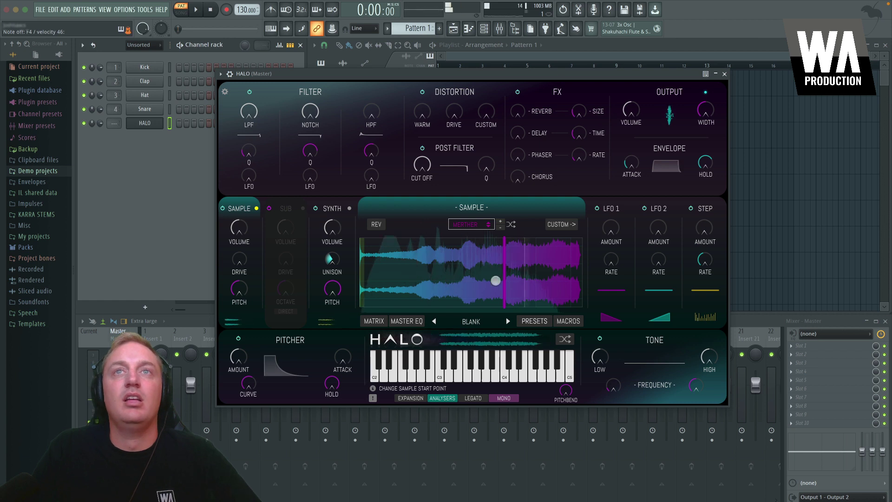
{"action": "left_click", "coordinate": [370, 224]}
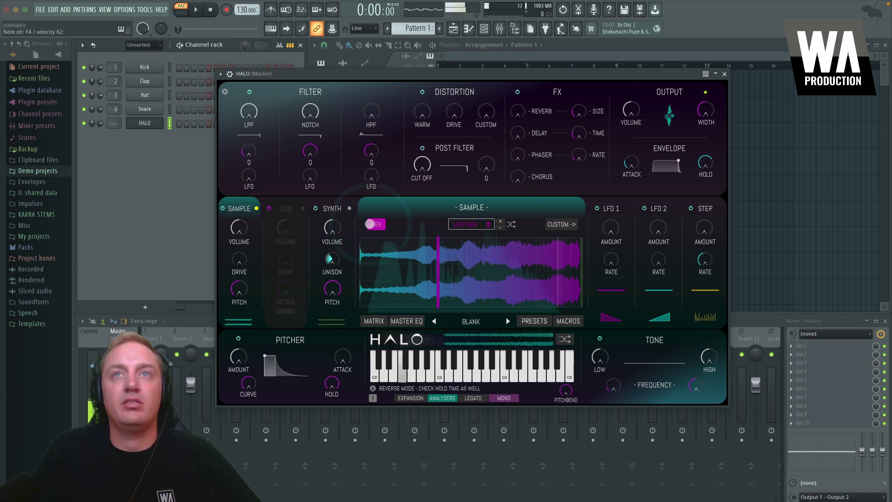
{"action": "left_click", "coordinate": [369, 224]}
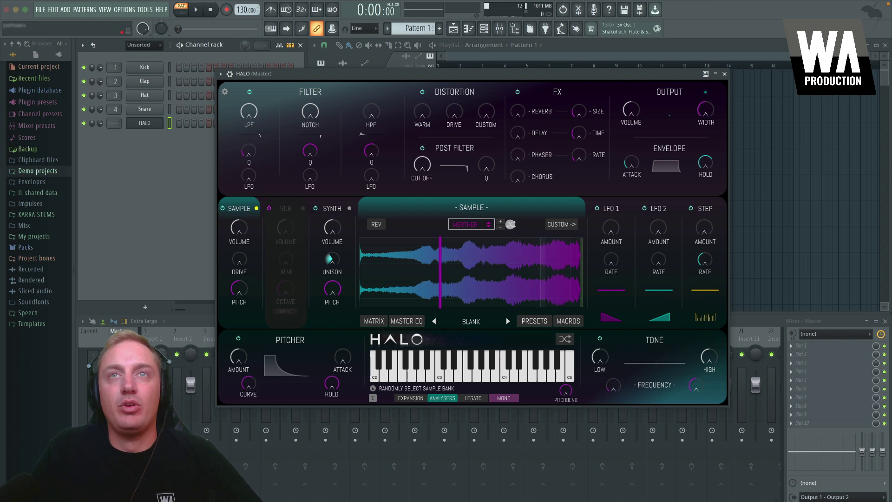
Step: Randomize the sample bank and step on to MODERNISE, and view the custom sample panel before returning to the factory samples
{"action": "left_click", "coordinate": [510, 224]}
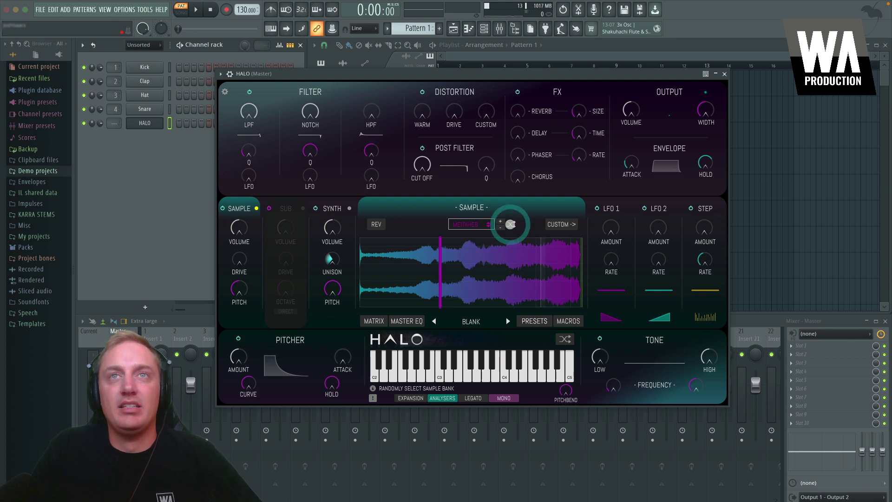
{"action": "left_click", "coordinate": [510, 224]}
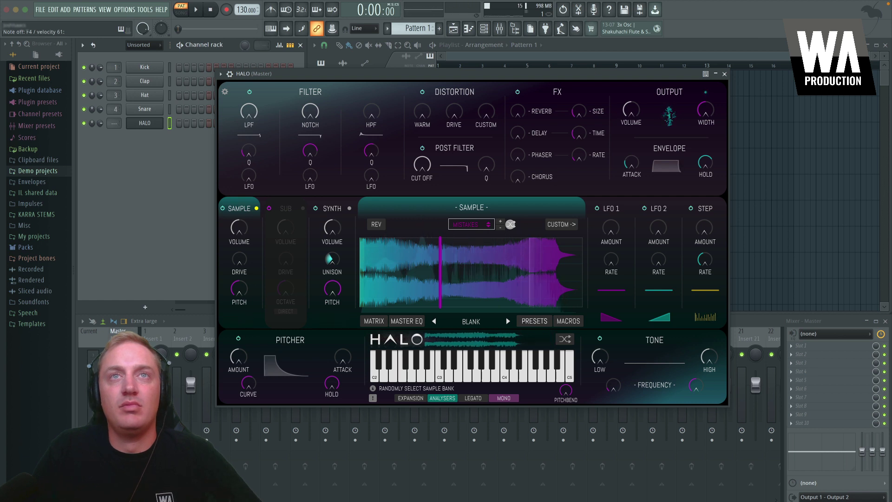
{"action": "left_click", "coordinate": [500, 227]}
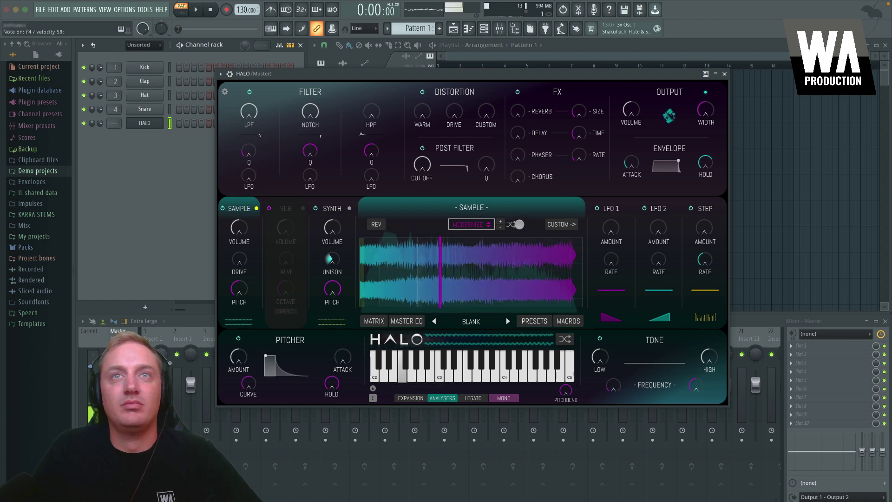
{"action": "left_click", "coordinate": [556, 224]}
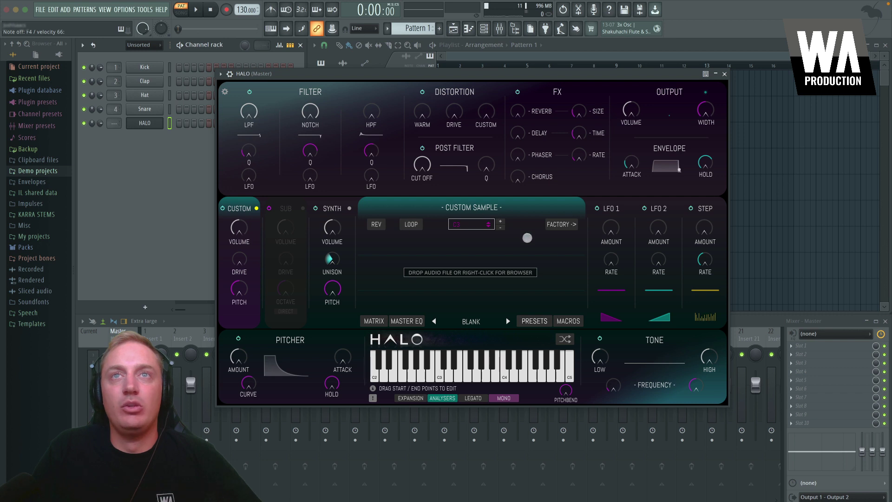
{"action": "left_click", "coordinate": [552, 224]}
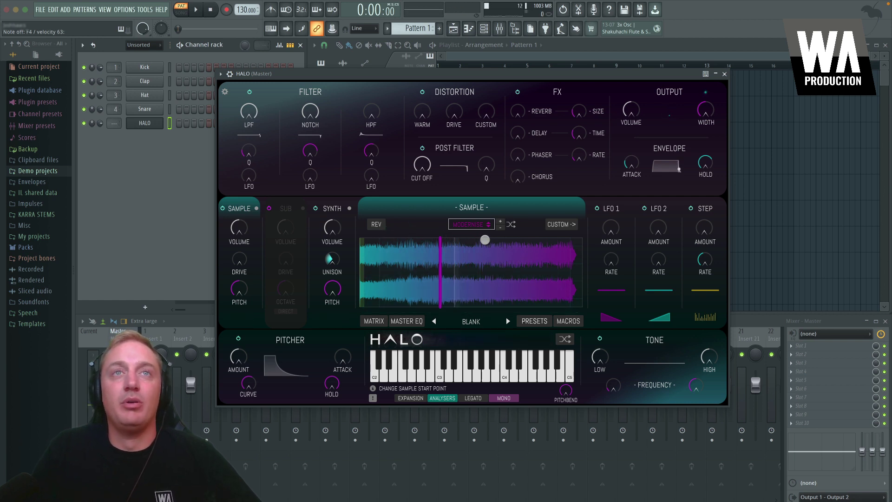
Step: Turn on the sub section, open its advanced panel and solo it
{"action": "left_click", "coordinate": [269, 209]}
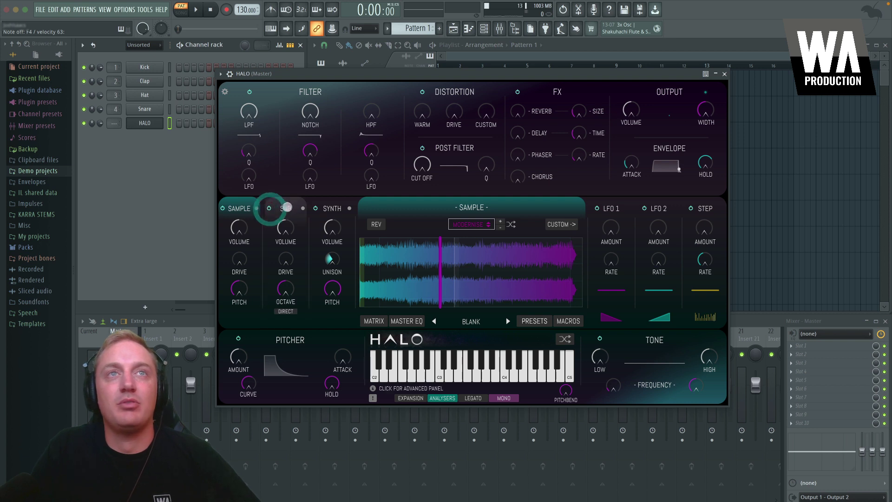
{"action": "left_click", "coordinate": [285, 209]}
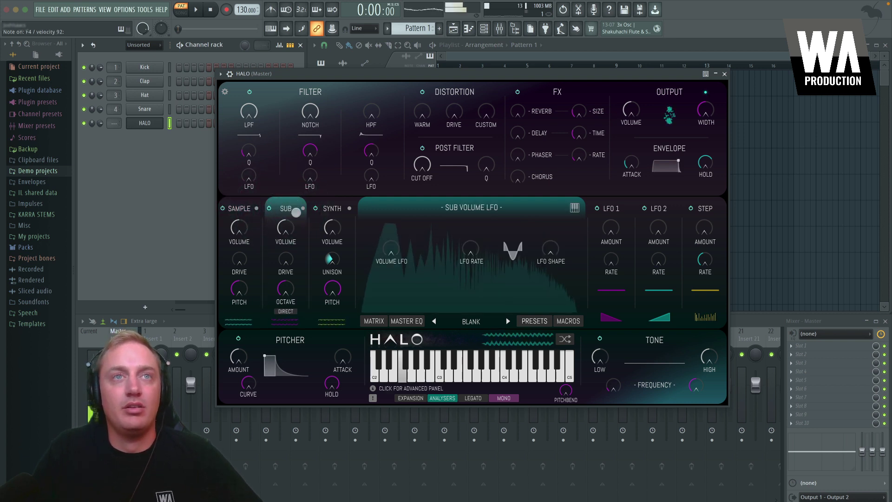
{"action": "left_click", "coordinate": [300, 209]}
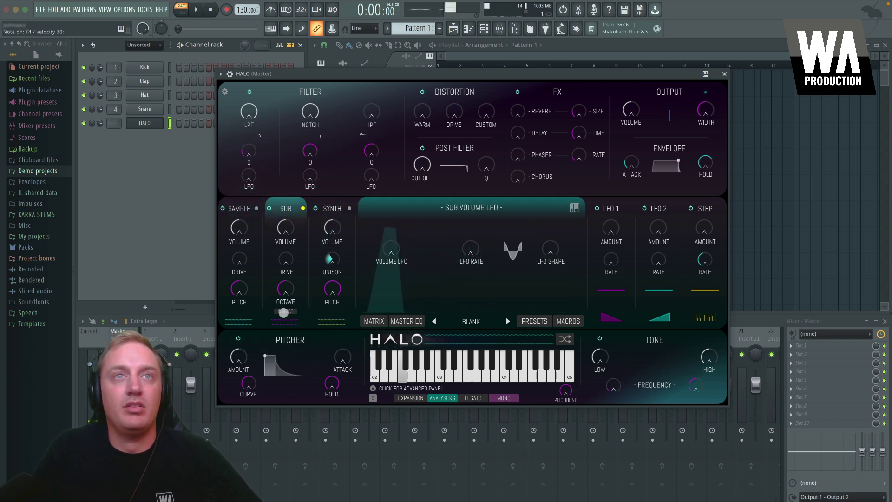
Step: Enable direct mode for the sub and raise its drive
{"action": "left_click", "coordinate": [285, 311]}
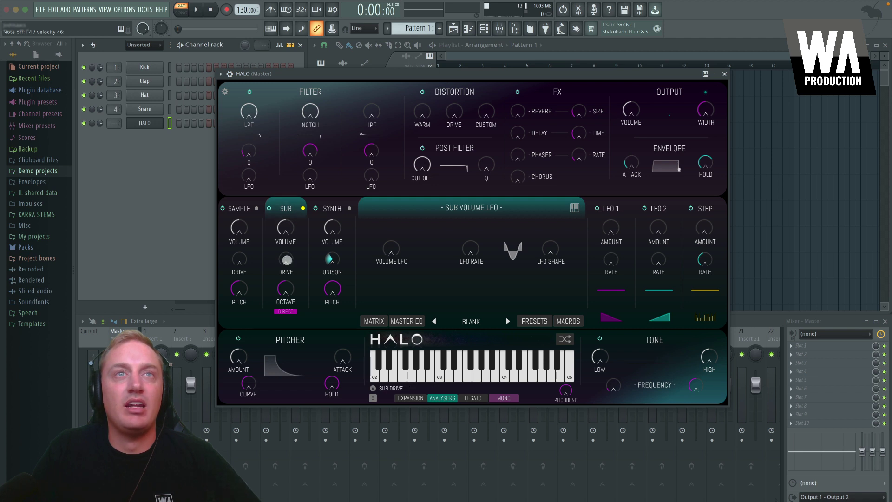
{"action": "left_click_drag", "start_coordinate": [283, 263], "coordinate": [286, 185]}
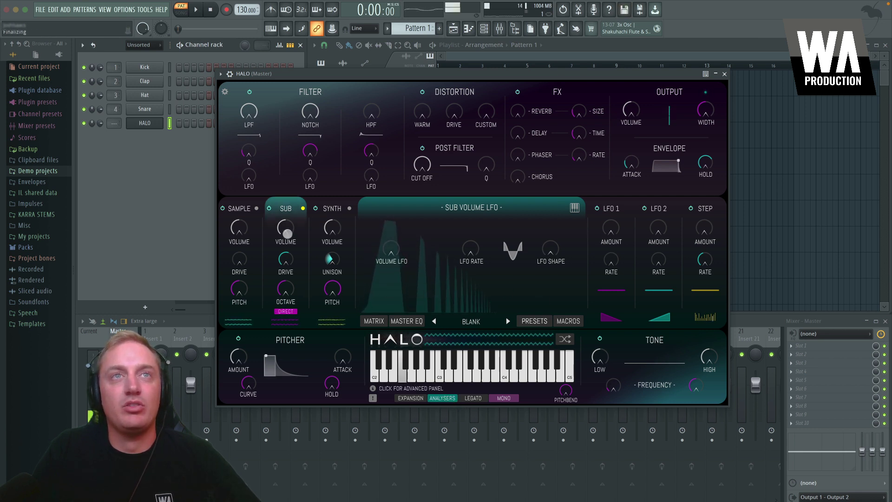
{"action": "mouse_move", "coordinate": [285, 259]}
{"action": "left_mouse_down"}
{"action": "mouse_move", "coordinate": [283, 277]}
{"action": "mouse_move", "coordinate": [280, 225]}
{"action": "mouse_move", "coordinate": [286, 251]}
{"action": "left_mouse_up"}
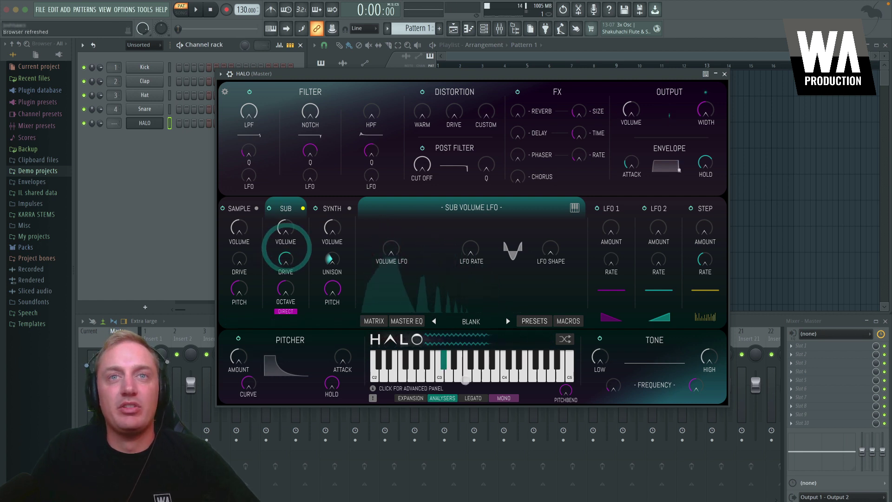
Step: Toggle the analysers and legato on and off, and cycle the voice mode from mono through glide to poly
{"action": "left_click", "coordinate": [444, 398]}
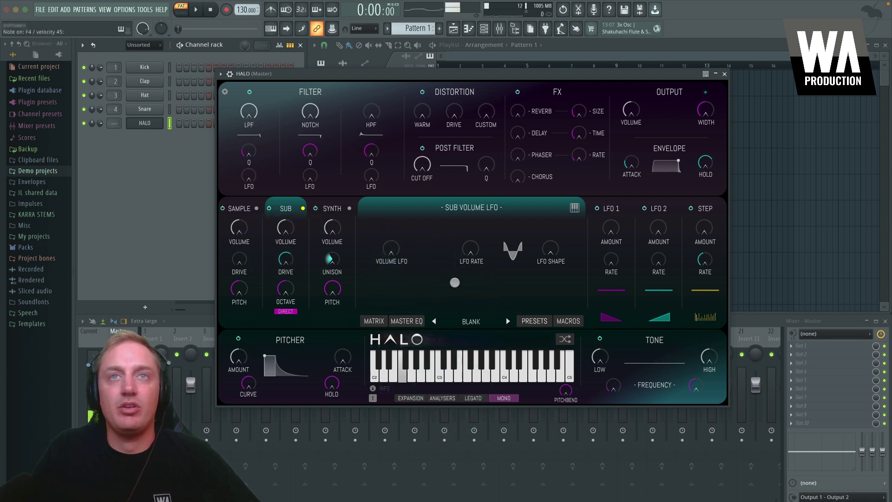
{"action": "left_click", "coordinate": [439, 397]}
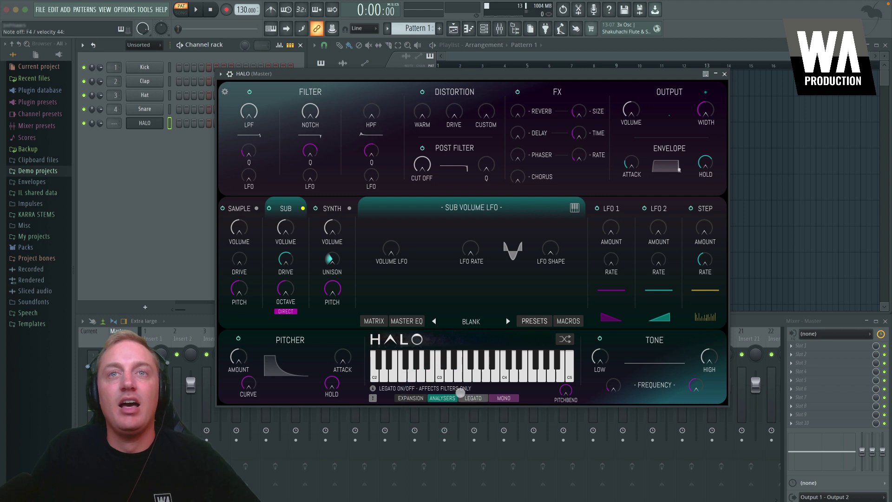
{"action": "left_click", "coordinate": [504, 398]}
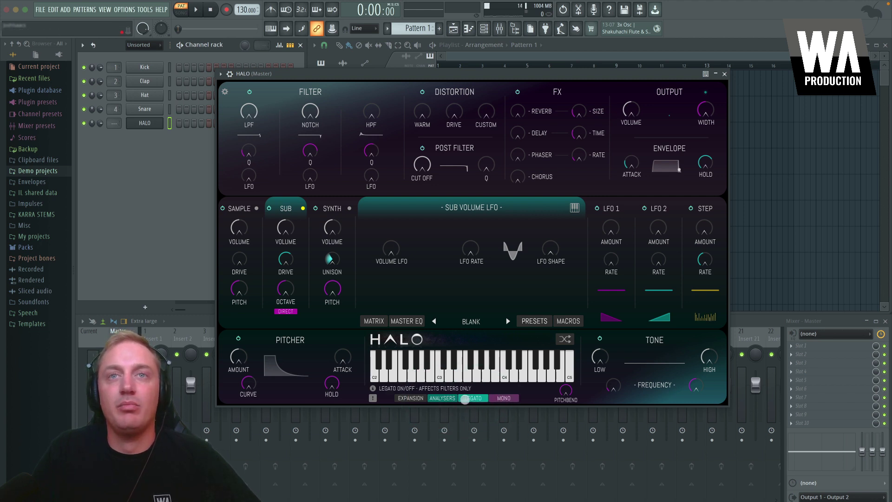
{"action": "left_click", "coordinate": [506, 398]}
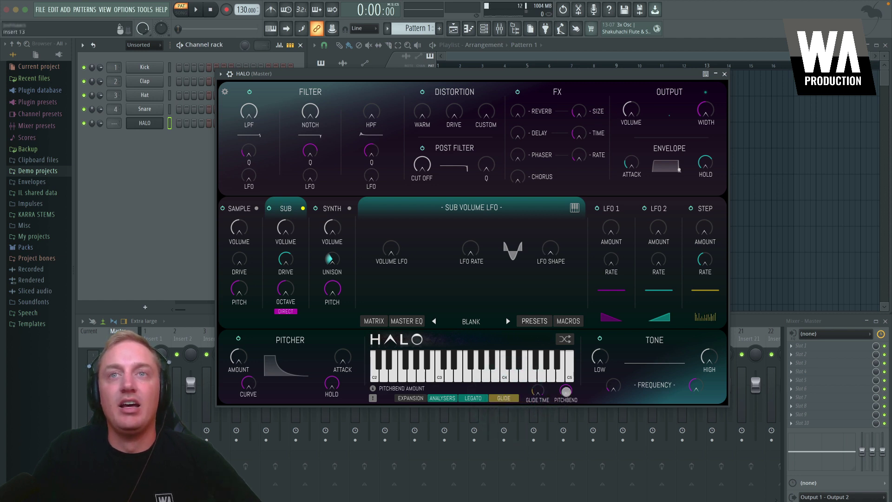
{"action": "left_click", "coordinate": [504, 398]}
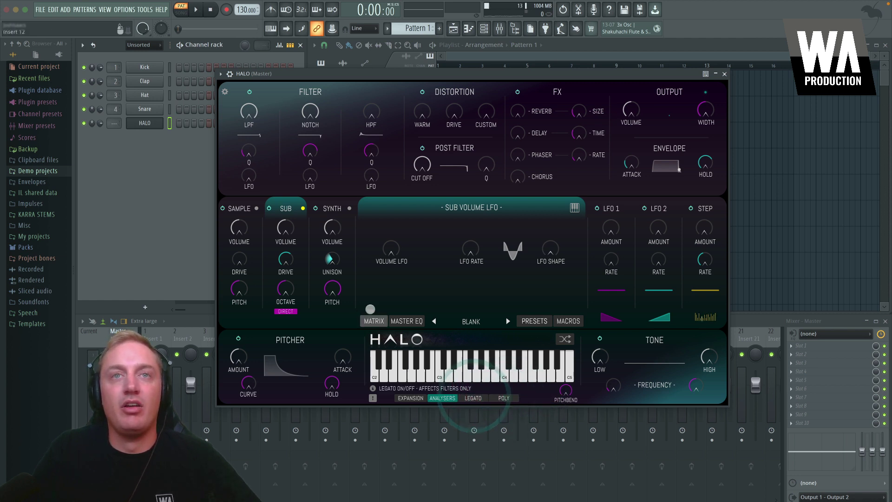
Step: View the expansion panel and the preset browser
{"action": "left_click", "coordinate": [404, 379]}
{"action": "left_click", "coordinate": [410, 398]}
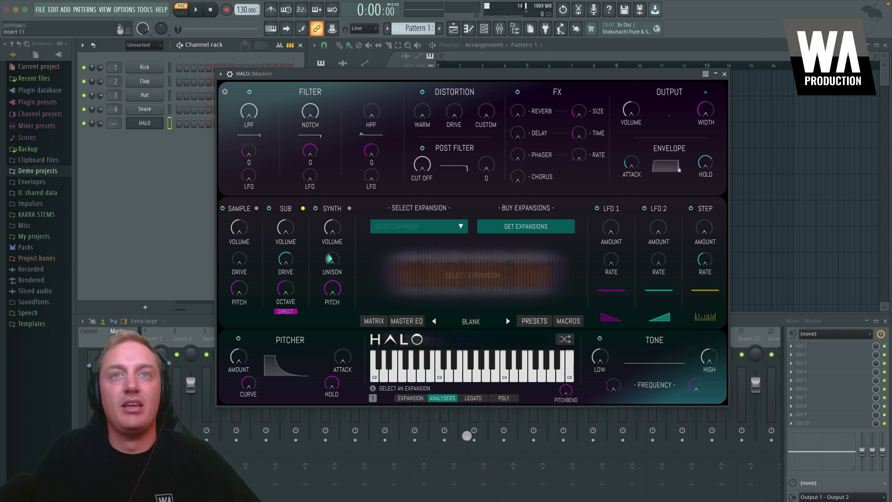
{"action": "left_click", "coordinate": [534, 321]}
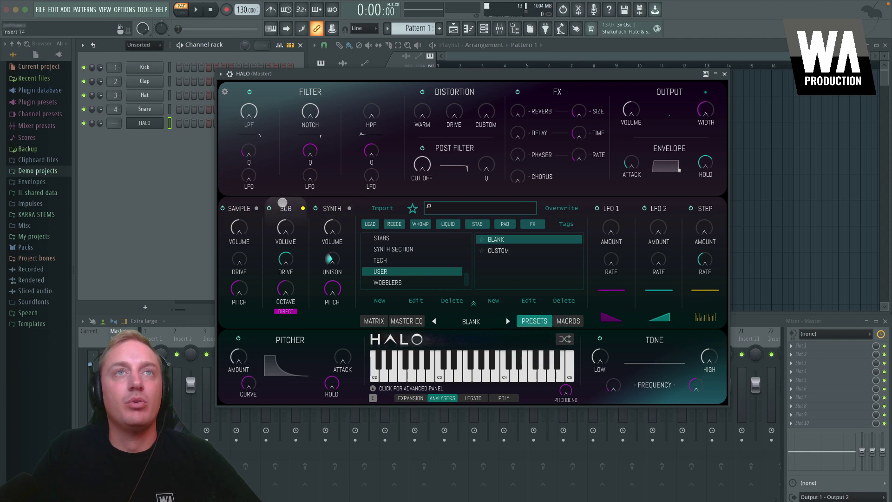
Step: Return to the sub's advanced panel and turn off the sub's solo
{"action": "left_click", "coordinate": [282, 206]}
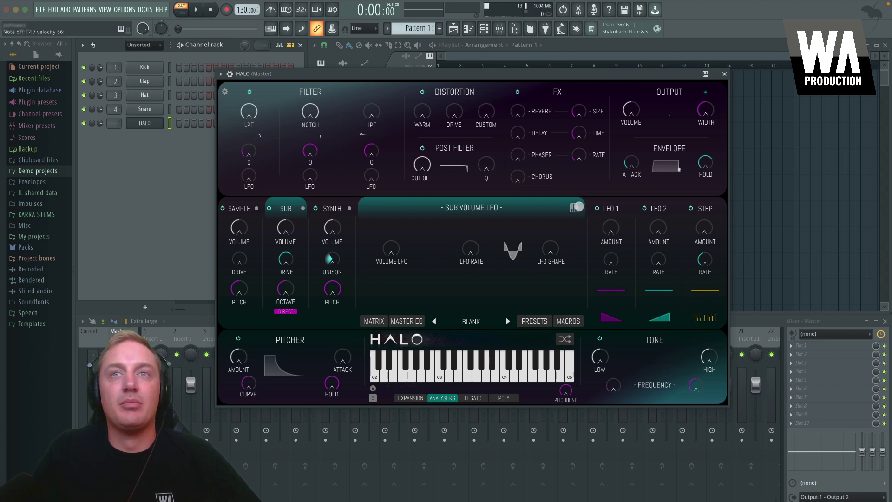
{"action": "left_click", "coordinate": [576, 207]}
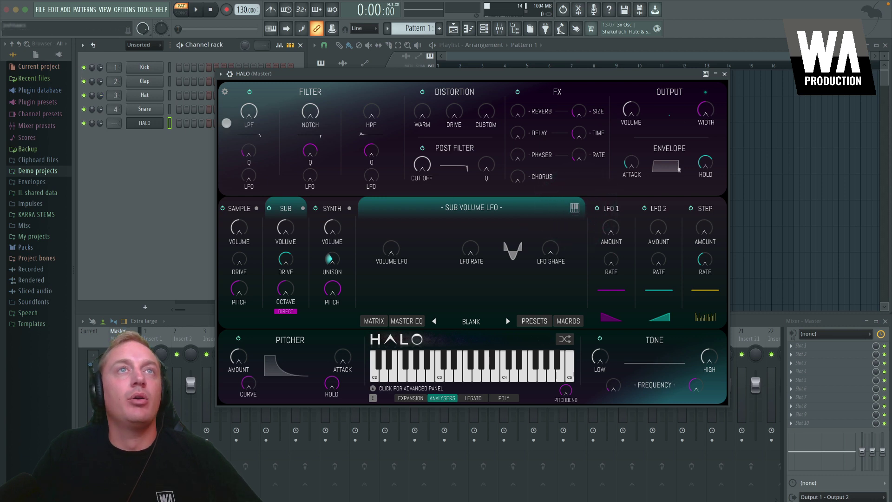
Step: Open the filter's advanced panel and try sweeping the low-pass and notch cutoffs
{"action": "left_click", "coordinate": [311, 93]}
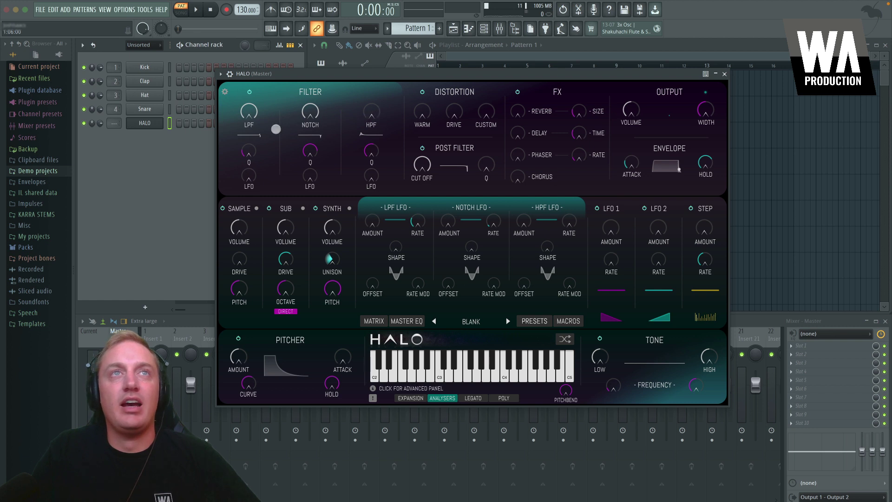
{"action": "mouse_move", "coordinate": [248, 122]}
{"action": "left_mouse_down"}
{"action": "mouse_move", "coordinate": [253, 174]}
{"action": "mouse_move", "coordinate": [253, 117]}
{"action": "left_mouse_up"}
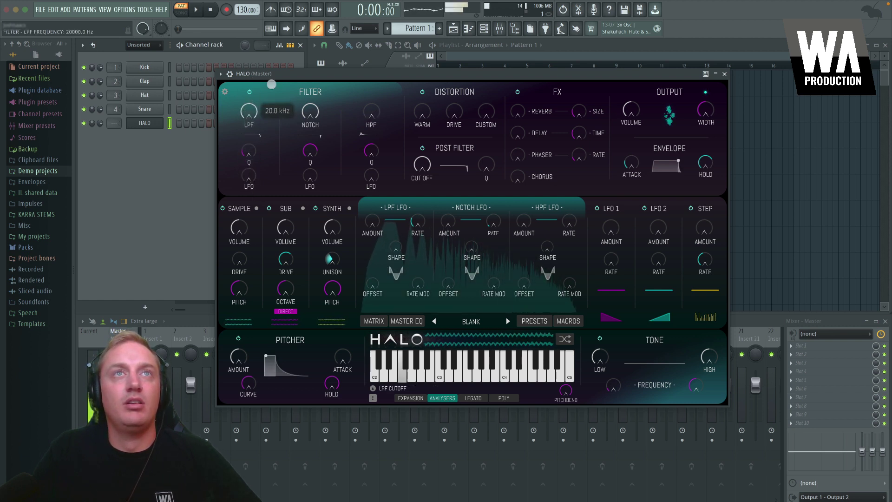
{"action": "left_click_drag", "start_coordinate": [310, 112], "coordinate": [364, 185]}
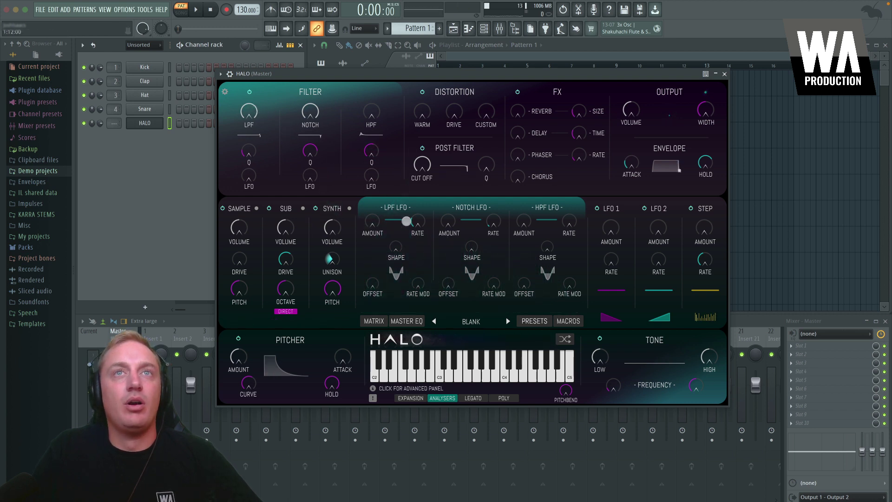
Step: Turn off direct mode for the sub
{"action": "left_click", "coordinate": [285, 208]}
{"action": "left_click", "coordinate": [286, 311]}
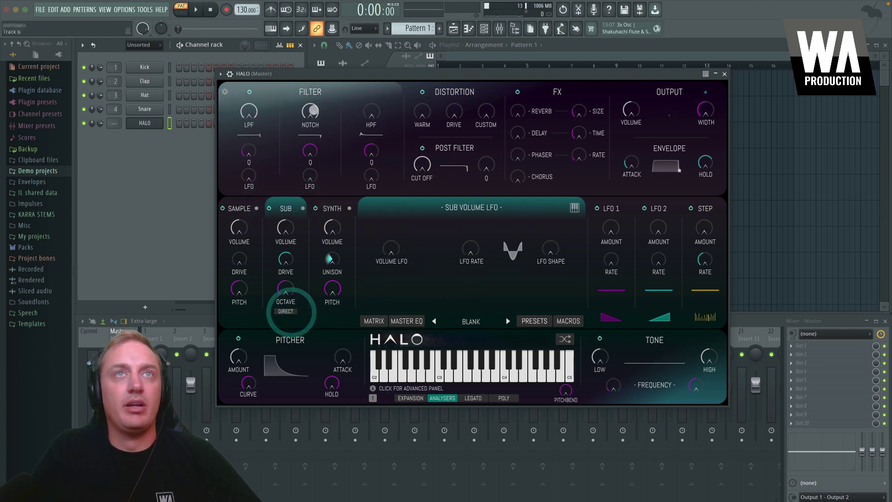
Step: Lower the low-pass filter's cutoff, adjust its Q, and raise its LFO amount to about 0.6
{"action": "left_click", "coordinate": [314, 110]}
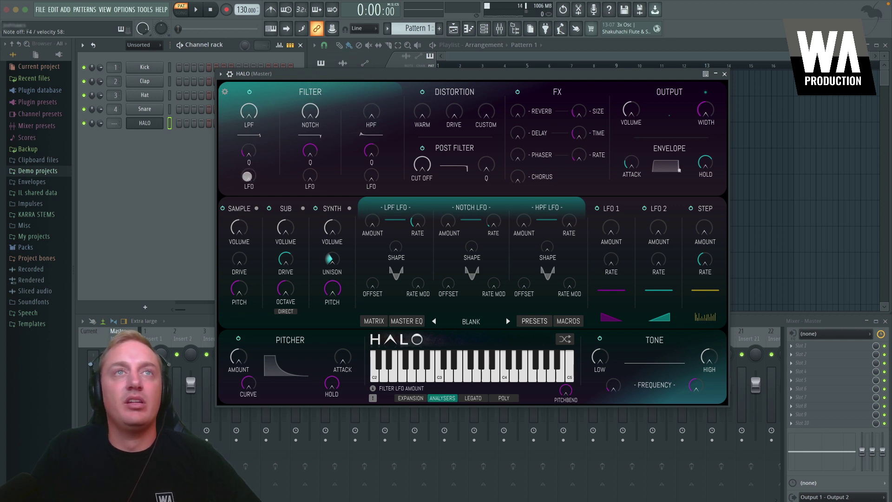
{"action": "left_click", "coordinate": [249, 110]}
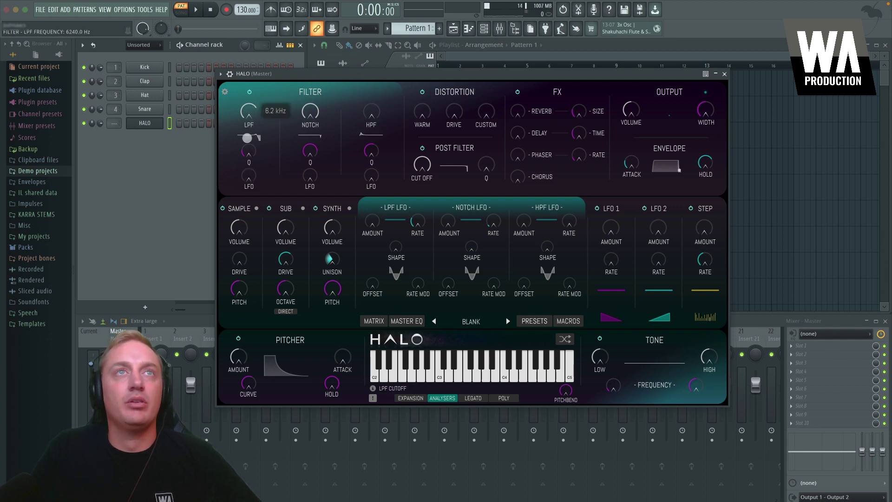
{"action": "left_click_drag", "start_coordinate": [248, 161], "coordinate": [249, 148]}
{"action": "left_click_drag", "start_coordinate": [248, 110], "coordinate": [249, 110]}
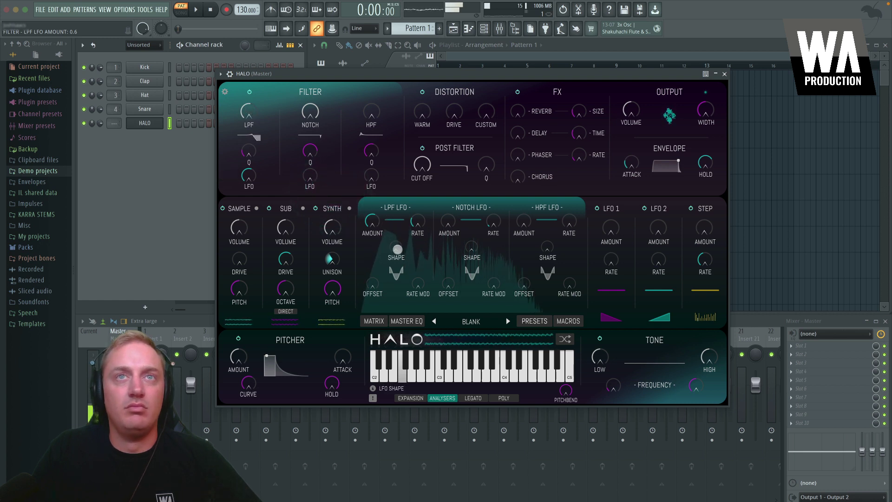
Step: Try different rates for the low-pass filter's LFO, and adjust the filter's Q and LFO amount
{"action": "left_click", "coordinate": [398, 252]}
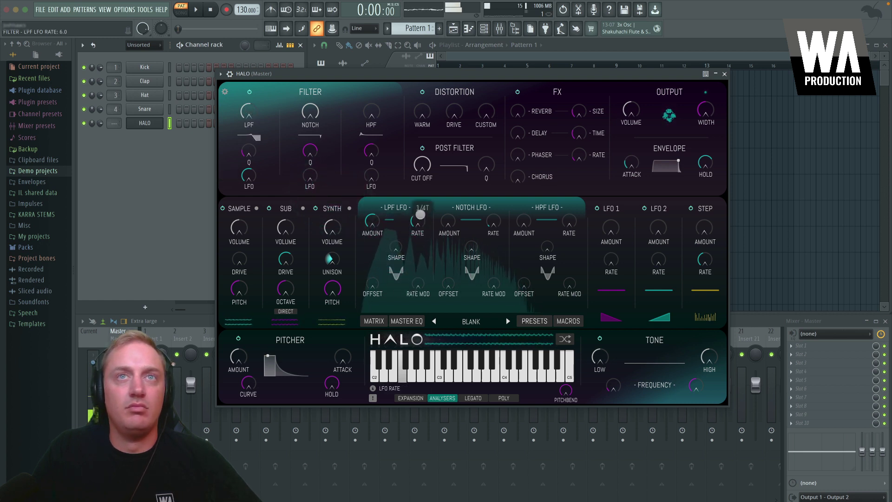
{"action": "left_click_drag", "start_coordinate": [420, 214], "coordinate": [419, 220]}
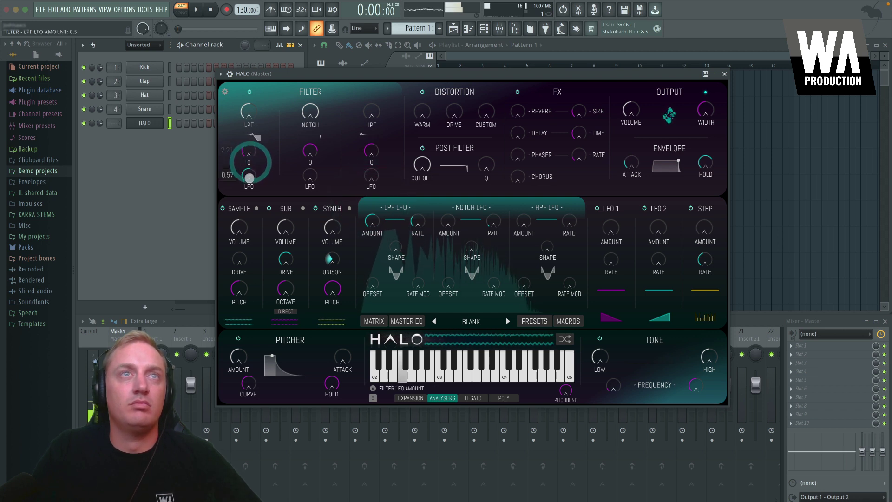
{"action": "left_click_drag", "start_coordinate": [249, 188], "coordinate": [250, 145]}
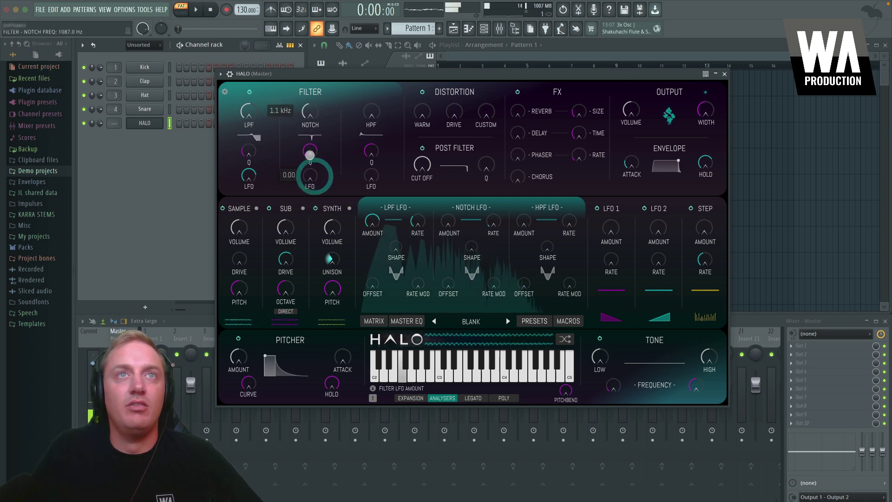
Step: Raise the notch filter's LFO amount to about 0.5, and set that LFO's rate to 1/4T and its shape to 2
{"action": "left_click_drag", "start_coordinate": [309, 155], "coordinate": [310, 140]}
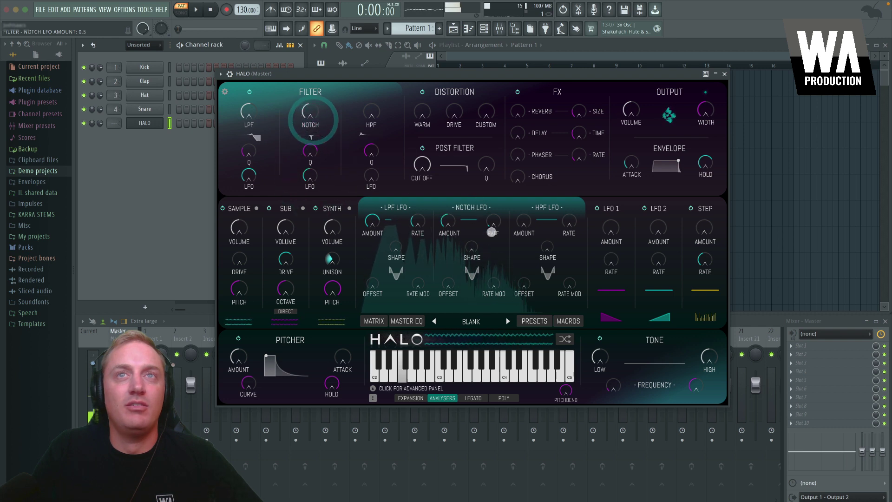
{"action": "left_click_drag", "start_coordinate": [491, 233], "coordinate": [494, 192]}
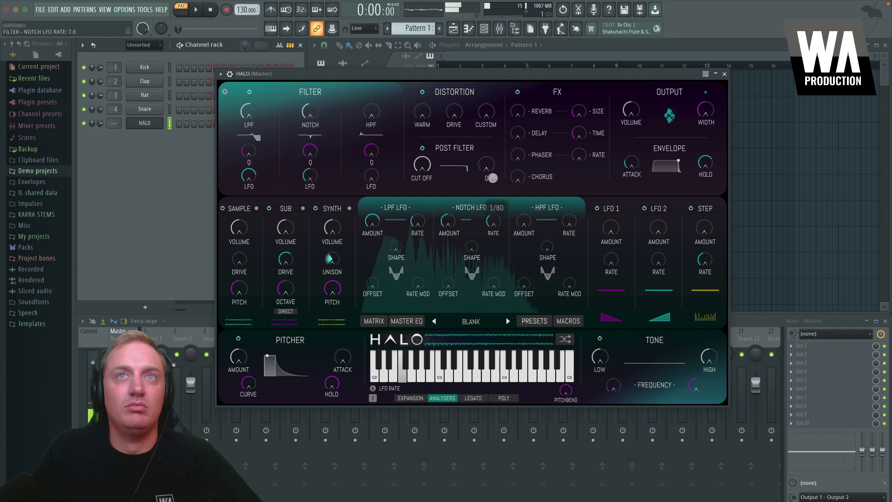
{"action": "left_click", "coordinate": [417, 221]}
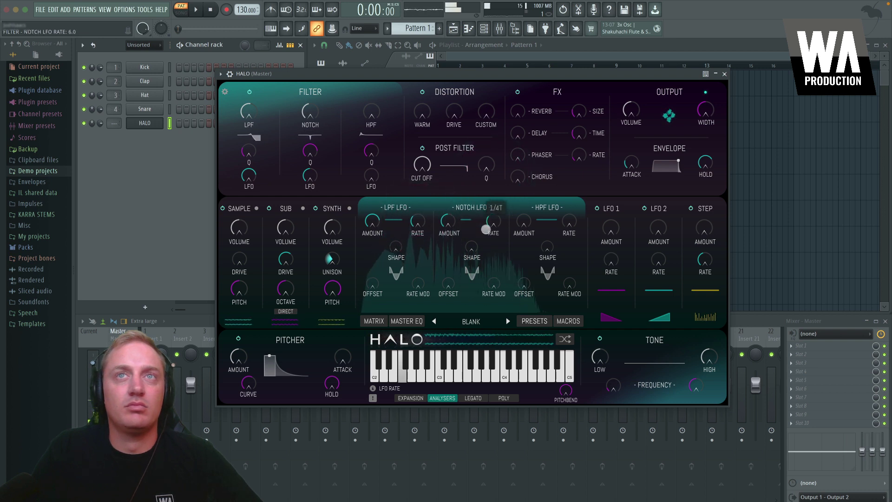
{"action": "left_click_drag", "start_coordinate": [476, 250], "coordinate": [473, 231]}
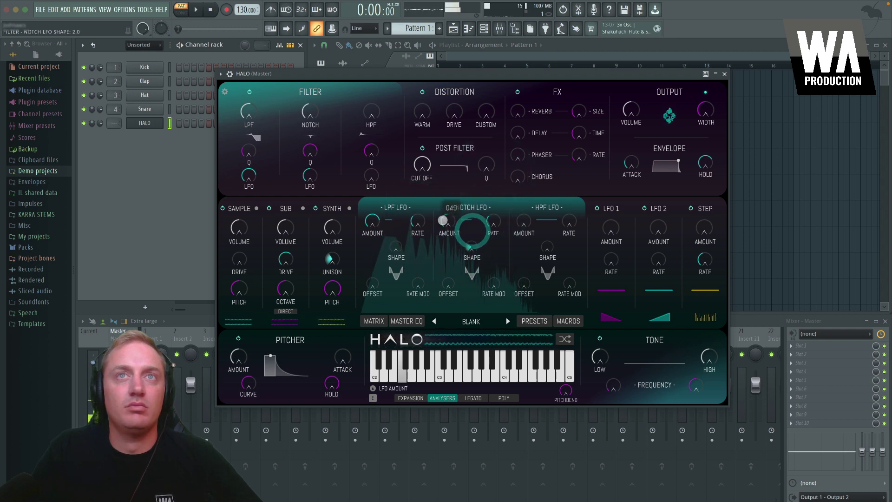
Step: Turn the notch filter's LFO amount down to zero, and sweep the notch and low-pass cutoffs
{"action": "left_click_drag", "start_coordinate": [309, 111], "coordinate": [310, 196]}
{"action": "left_click", "coordinate": [311, 112]}
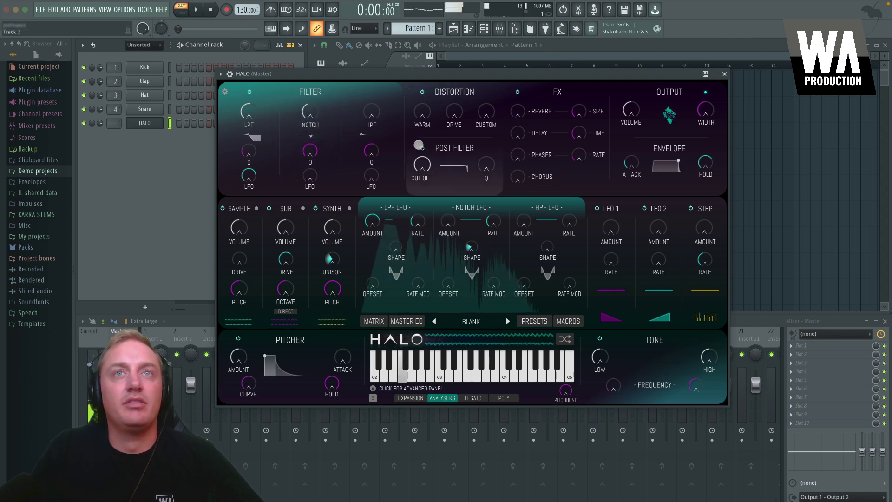
{"action": "mouse_move", "coordinate": [249, 112]}
{"action": "left_mouse_down"}
{"action": "mouse_move", "coordinate": [247, 101]}
{"action": "mouse_move", "coordinate": [248, 112]}
{"action": "left_mouse_up"}
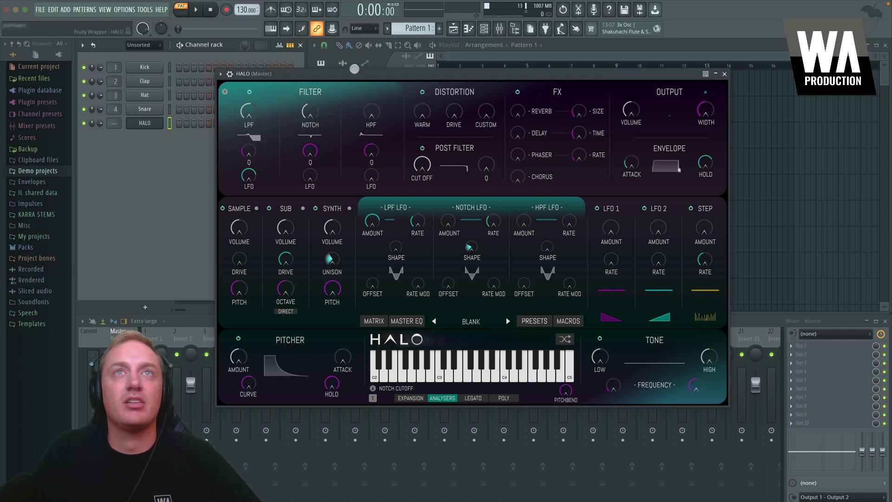
Step: Open the custom distortion panel, try the FIZZ, GENTLE and FLAT distortion presets, and load DIRTY
{"action": "left_click", "coordinate": [456, 91]}
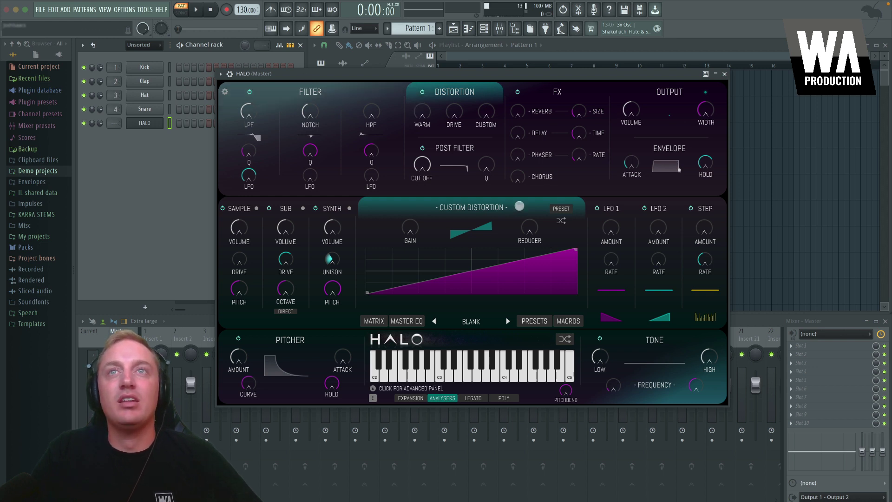
{"action": "left_click", "coordinate": [563, 208]}
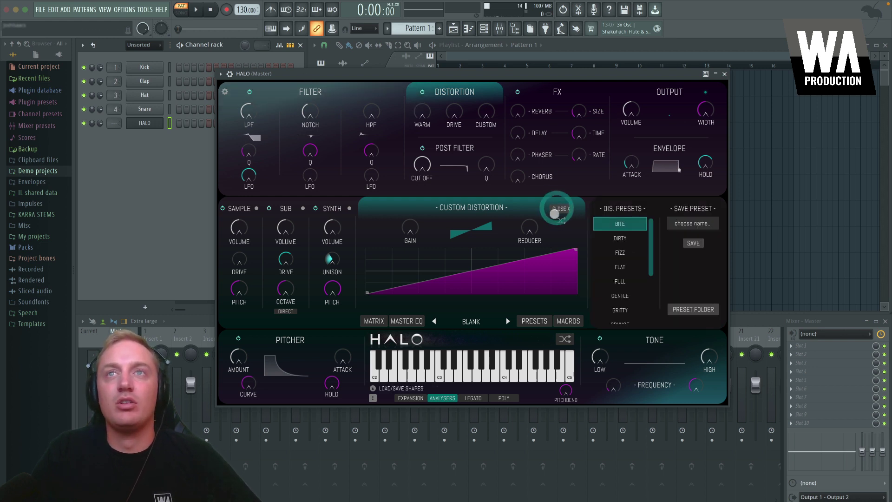
{"action": "left_click", "coordinate": [620, 255]}
{"action": "left_click", "coordinate": [620, 295]}
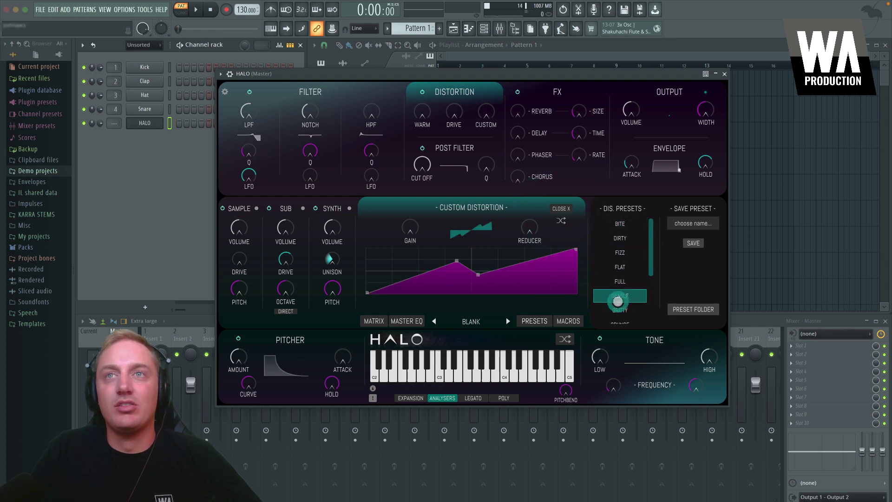
{"action": "left_click", "coordinate": [620, 267]}
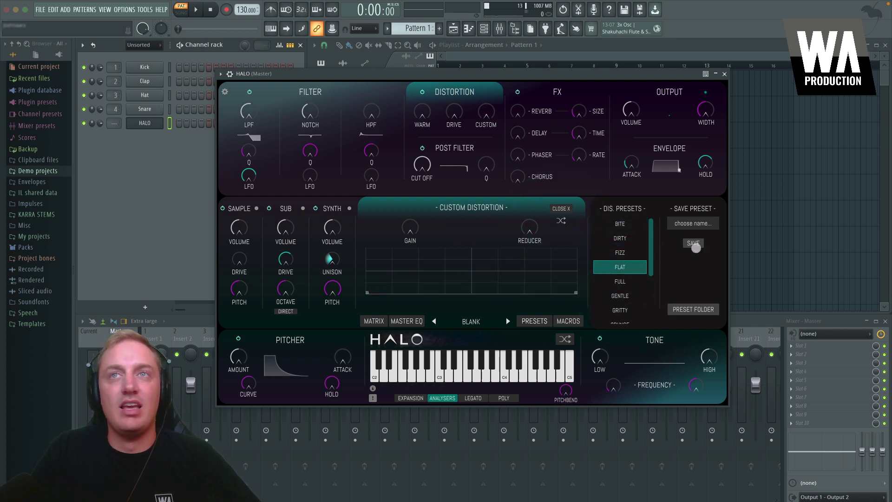
{"action": "left_click", "coordinate": [606, 240]}
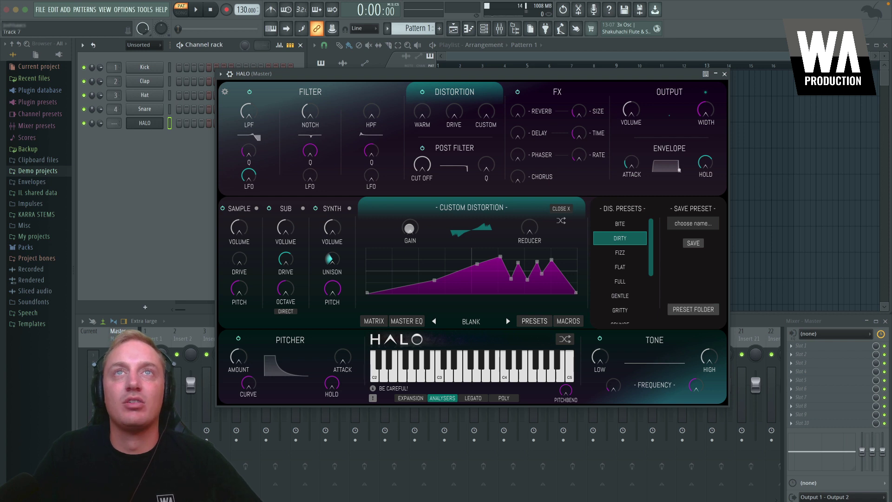
Step: Raise the distortion's gain, warm, drive and reducer amounts, and try out the custom amount
{"action": "left_click_drag", "start_coordinate": [407, 209], "coordinate": [452, 73]}
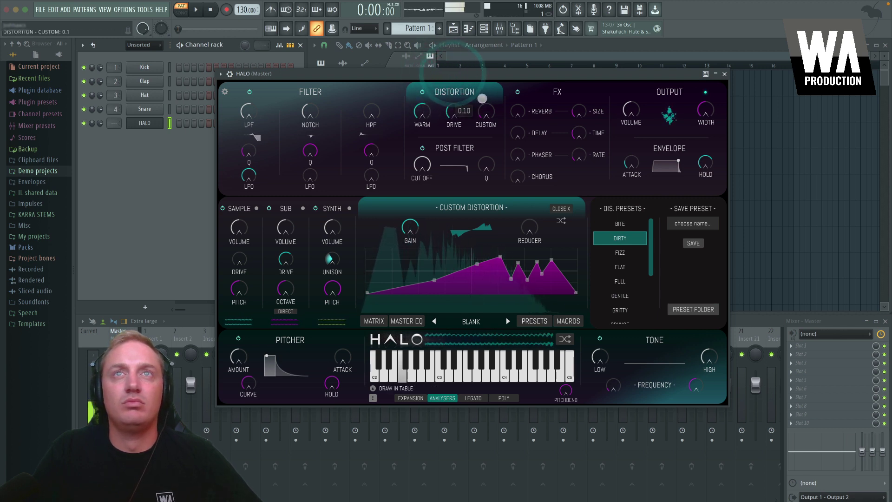
{"action": "left_click_drag", "start_coordinate": [481, 102], "coordinate": [481, 106]}
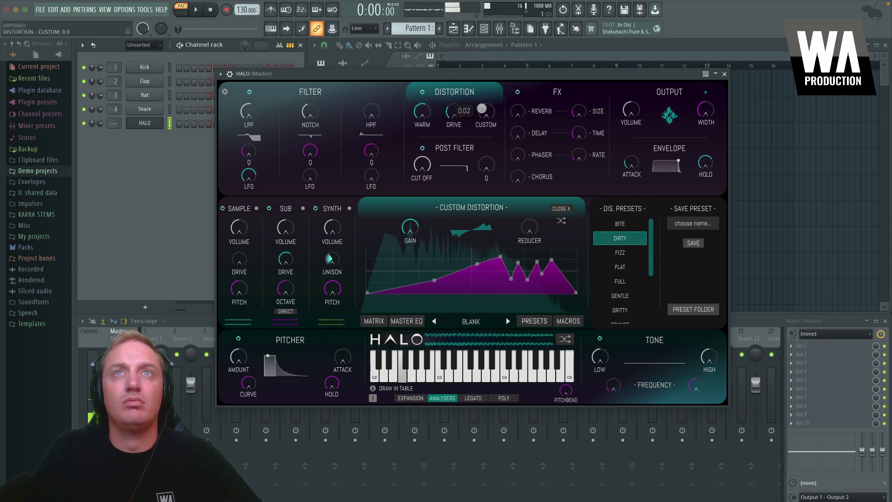
{"action": "left_click_drag", "start_coordinate": [530, 227], "coordinate": [534, 199]}
Step: Randomly generate new custom distortion shapes several times
{"action": "left_click", "coordinate": [559, 222]}
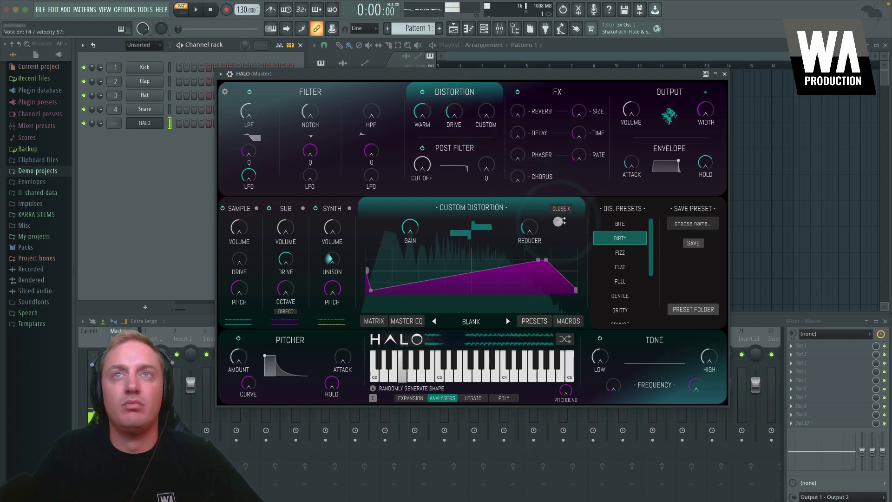
{"action": "left_click", "coordinate": [559, 222]}
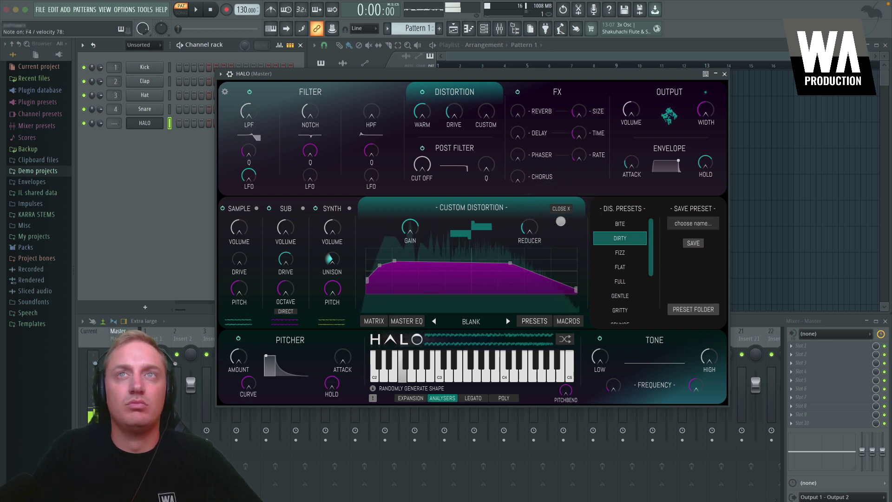
{"action": "left_click", "coordinate": [560, 221]}
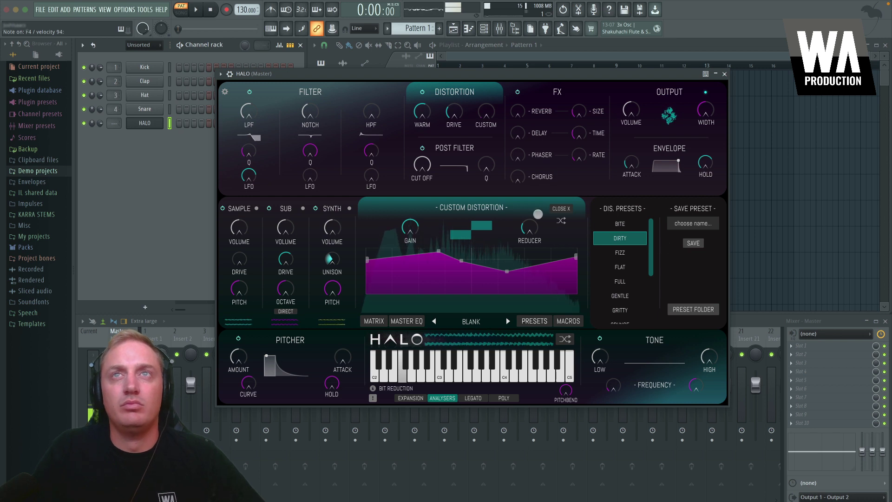
Step: Open the post filter settings, lower the cutoff to about 3.2 kHz, and try the HP type with a raised Q
{"action": "left_click", "coordinate": [451, 146]}
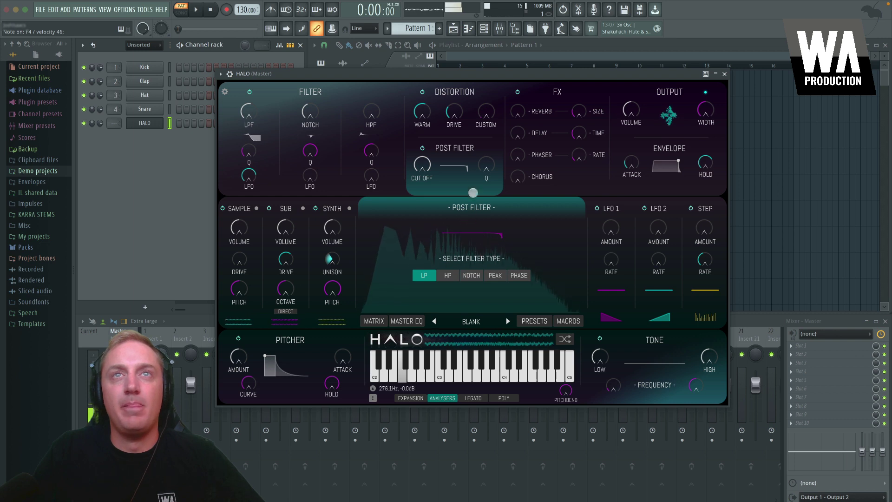
{"action": "left_click_drag", "start_coordinate": [422, 164], "coordinate": [420, 191]}
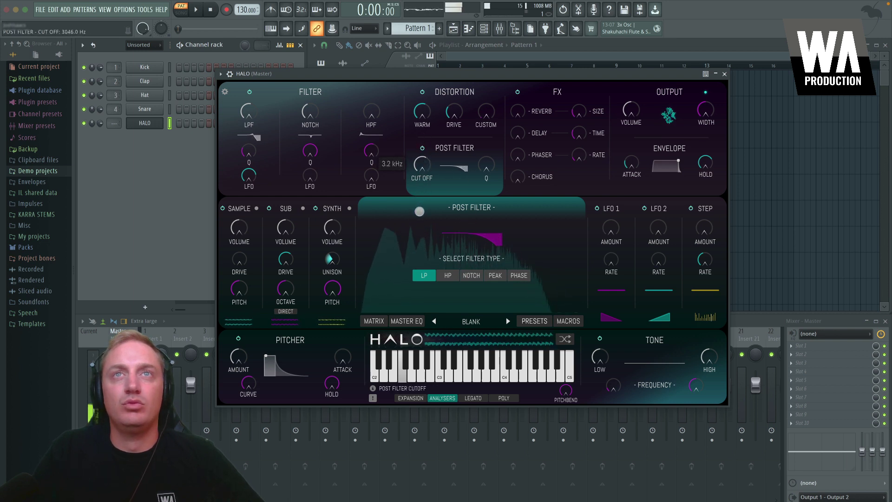
{"action": "left_click", "coordinate": [448, 275]}
{"action": "left_click_drag", "start_coordinate": [487, 164], "coordinate": [487, 133]}
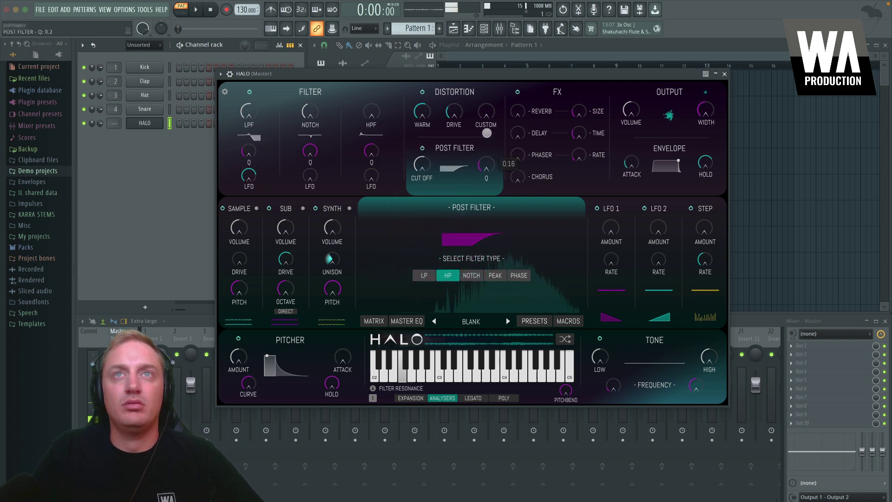
Step: Try the NOTCH and PEAK post filter types, settle on PHASE, and adjust its Q
{"action": "left_click", "coordinate": [471, 275]}
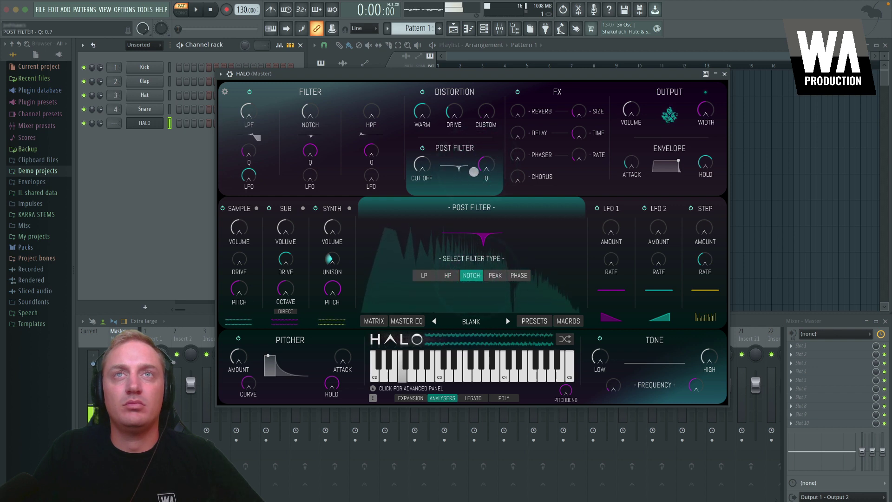
{"action": "left_click_drag", "start_coordinate": [492, 156], "coordinate": [493, 147]}
{"action": "left_click", "coordinate": [496, 275]}
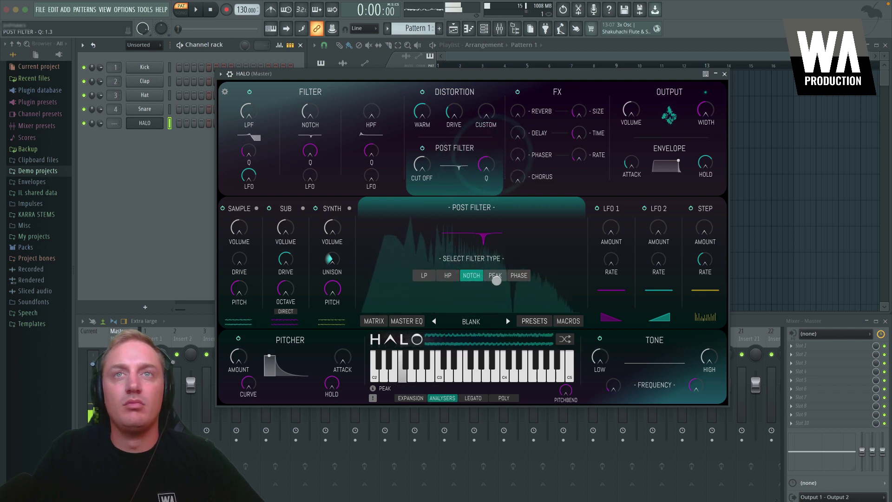
{"action": "left_click", "coordinate": [518, 275]}
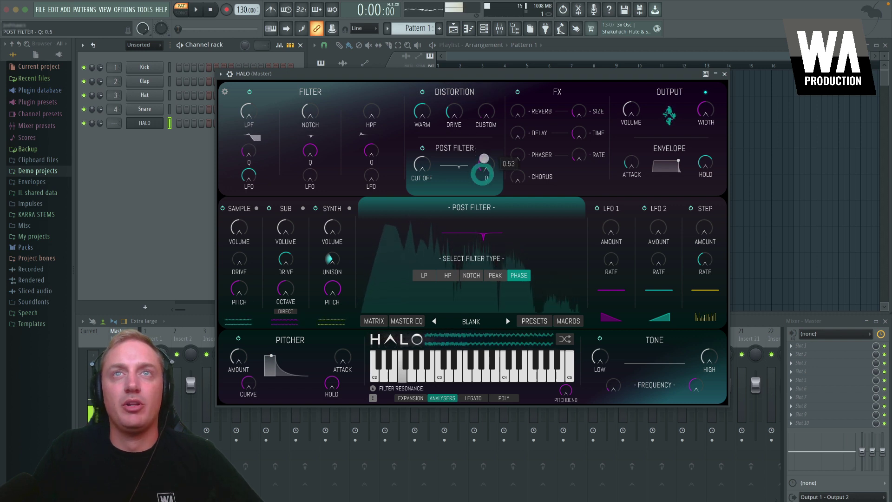
{"action": "left_click_drag", "start_coordinate": [483, 158], "coordinate": [482, 148]}
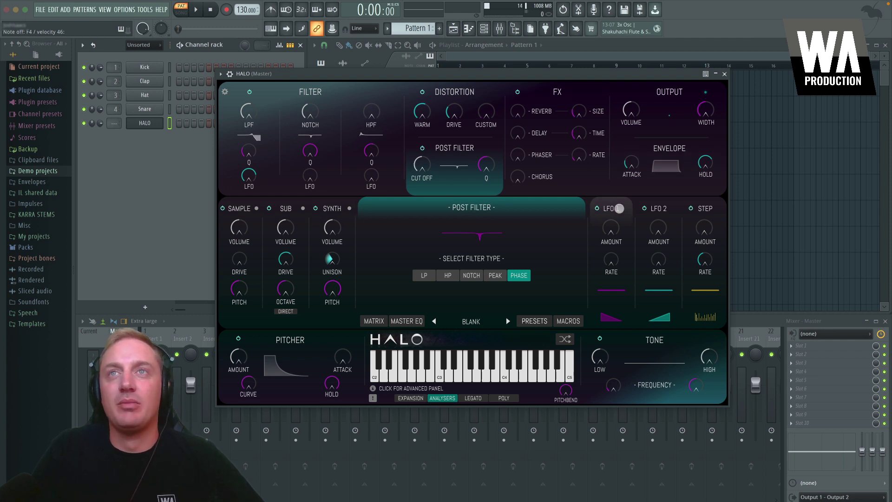
Step: Open LFO 1, remove its NOTCH routing so that only PFILT is targeted, and raise the LFO amount
{"action": "left_click", "coordinate": [613, 208]}
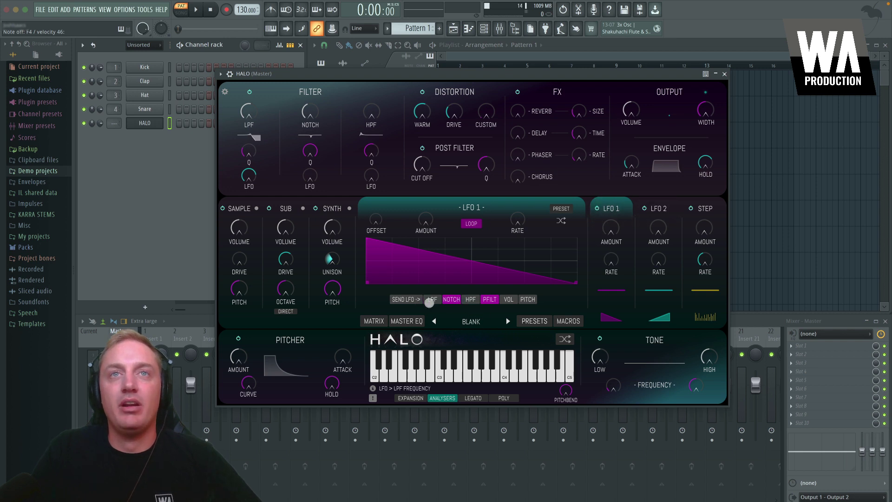
{"action": "left_click", "coordinate": [451, 299]}
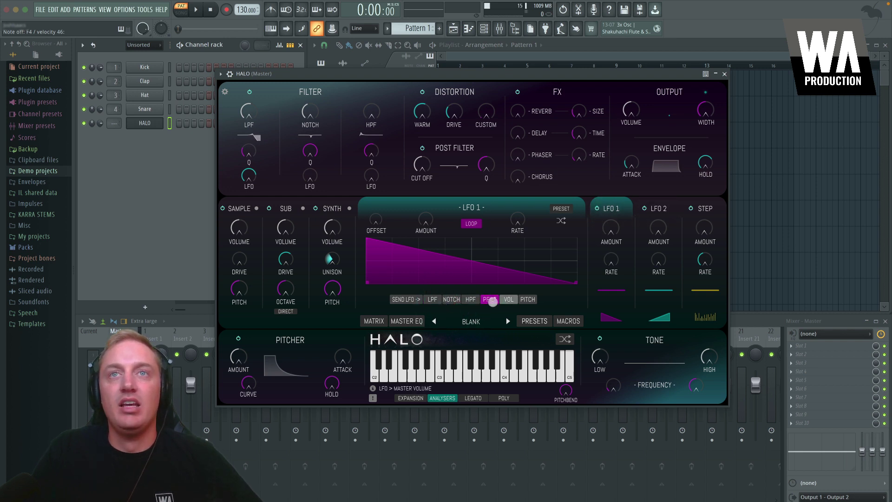
{"action": "left_click", "coordinate": [486, 299]}
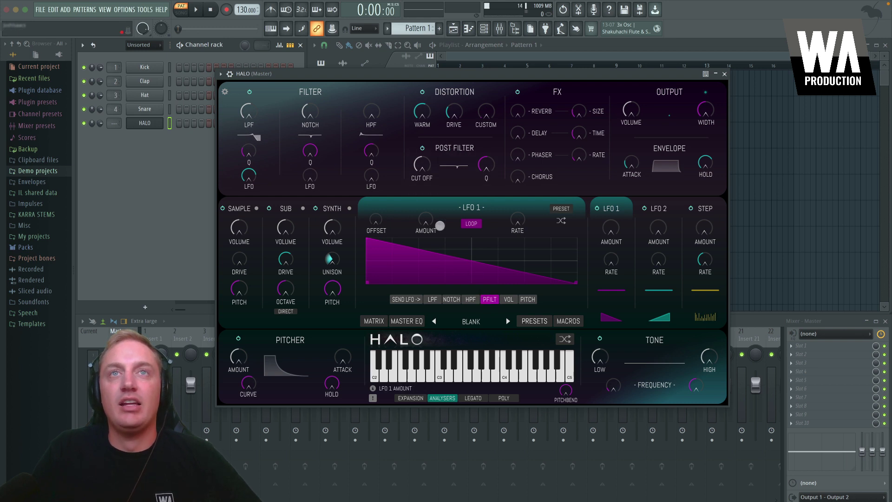
{"action": "left_click_drag", "start_coordinate": [424, 215], "coordinate": [424, 195]}
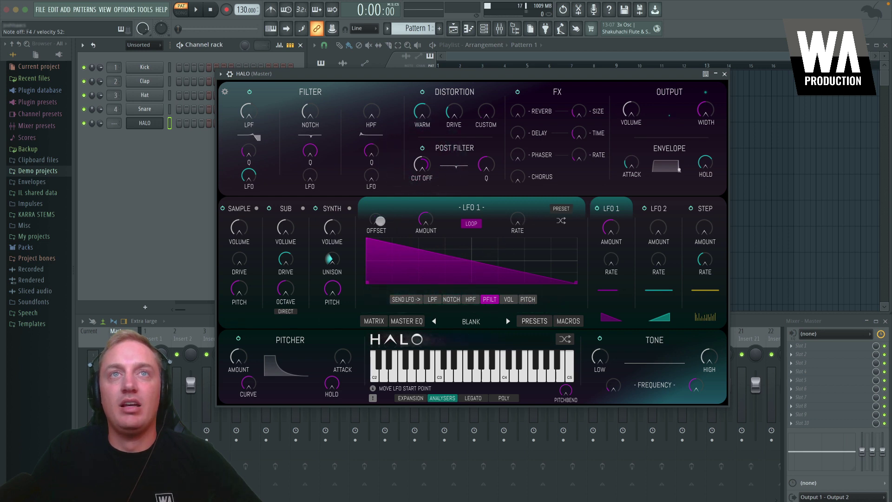
Step: Reshape LFO 1 into a triangle, try the FLAT and GLOW shape presets, and load CAP
{"action": "left_click_drag", "start_coordinate": [366, 239], "coordinate": [470, 237]}
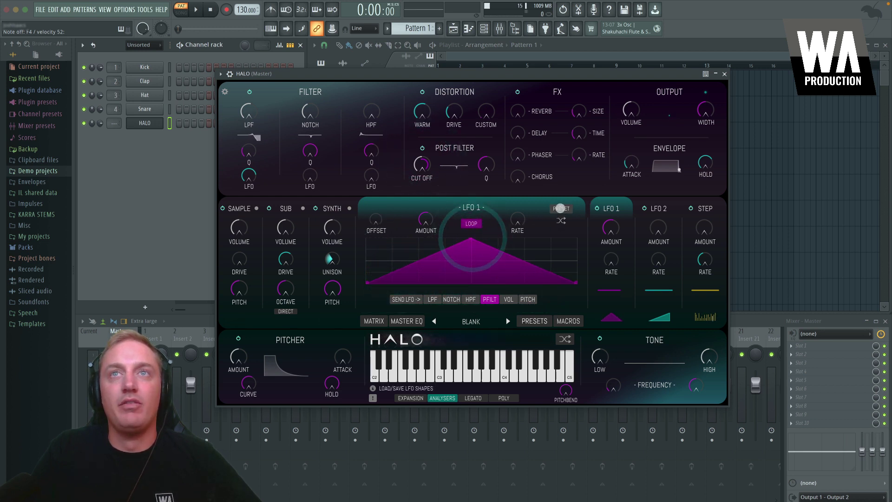
{"action": "left_click", "coordinate": [561, 209]}
{"action": "left_click", "coordinate": [618, 252]}
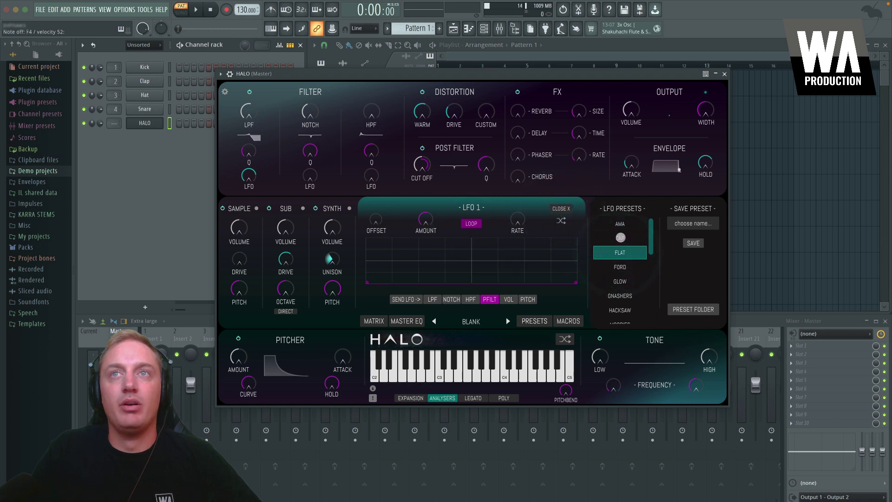
{"action": "left_click", "coordinate": [621, 238]}
{"action": "left_click", "coordinate": [620, 281]}
{"action": "left_click", "coordinate": [620, 238]}
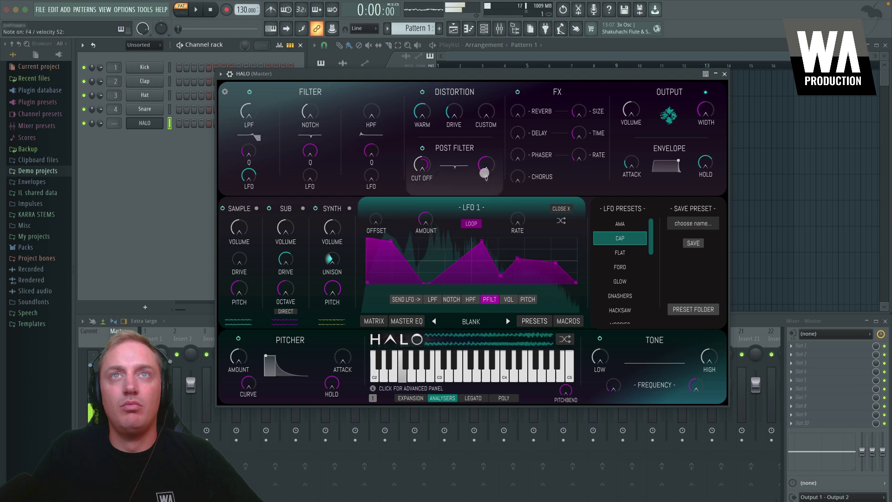
Step: Raise the post filter's Q to 8.0, sweep LFO 1's rate up and back to 0.0, and adjust the post filter cutoff
{"action": "mouse_move", "coordinate": [483, 161]}
{"action": "left_click_drag", "start_coordinate": [483, 161], "coordinate": [487, 115]}
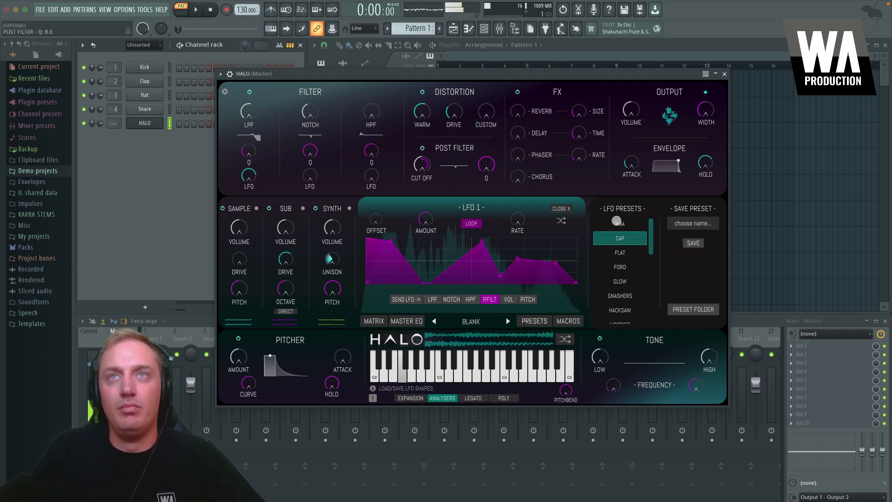
{"action": "left_click_drag", "start_coordinate": [517, 219], "coordinate": [519, 184]}
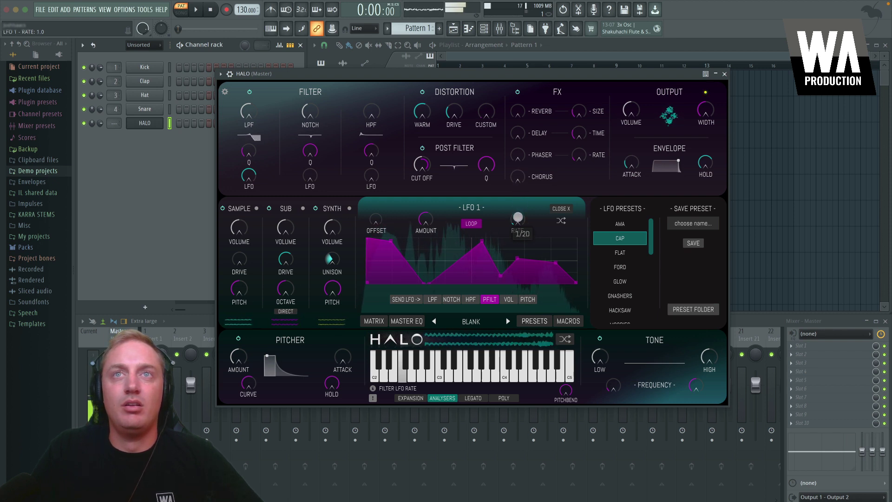
{"action": "left_click_drag", "start_coordinate": [518, 207], "coordinate": [518, 207]}
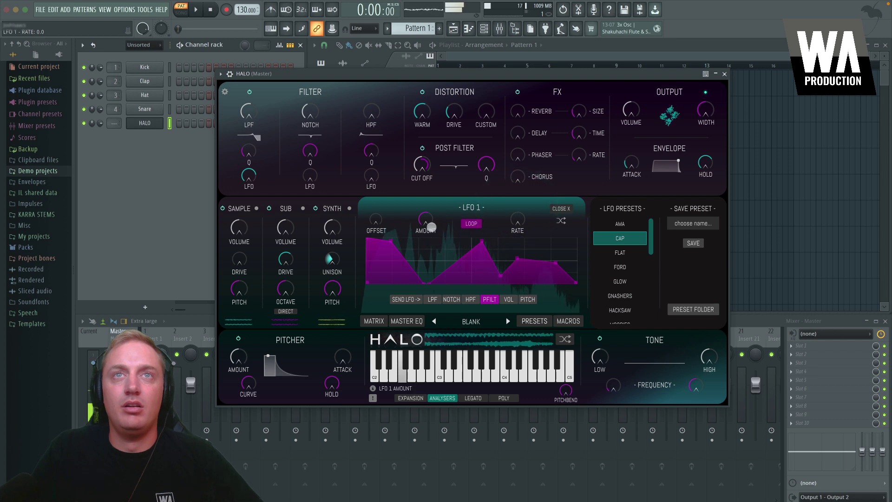
{"action": "left_click_drag", "start_coordinate": [427, 166], "coordinate": [425, 195]}
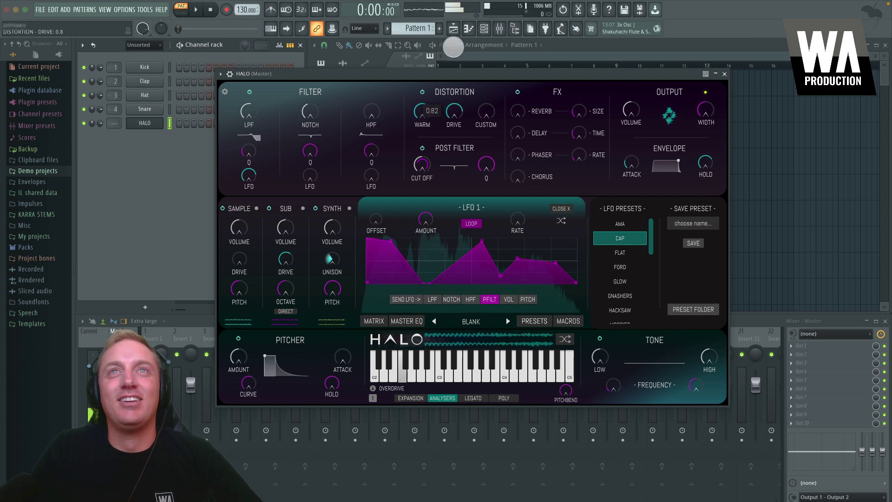
Step: Reopen the custom distortion panel and adjust the distortion's drive, warm and gain amounts
{"action": "left_click", "coordinate": [427, 102]}
{"action": "mouse_move", "coordinate": [407, 223]}
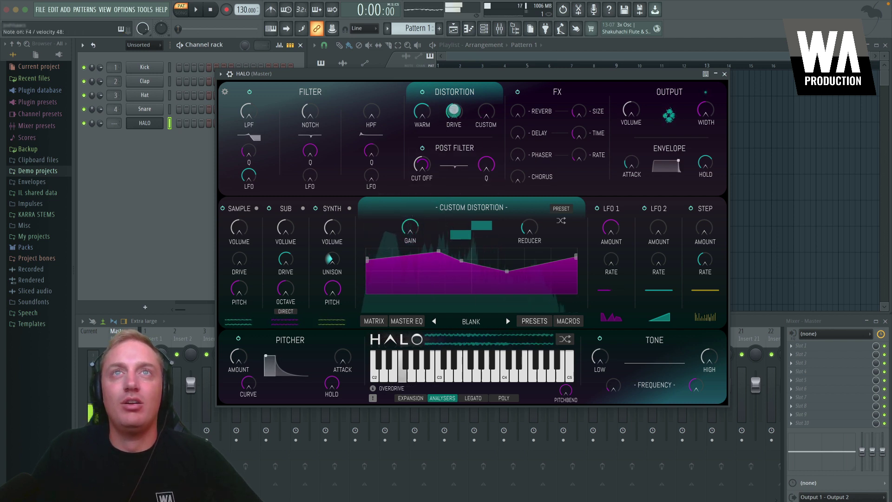
{"action": "left_click", "coordinate": [422, 116]}
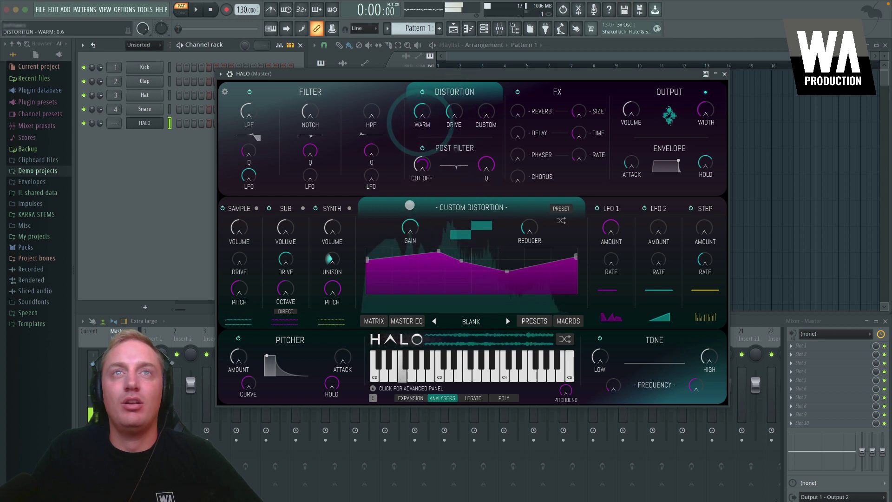
{"action": "left_click", "coordinate": [411, 223]}
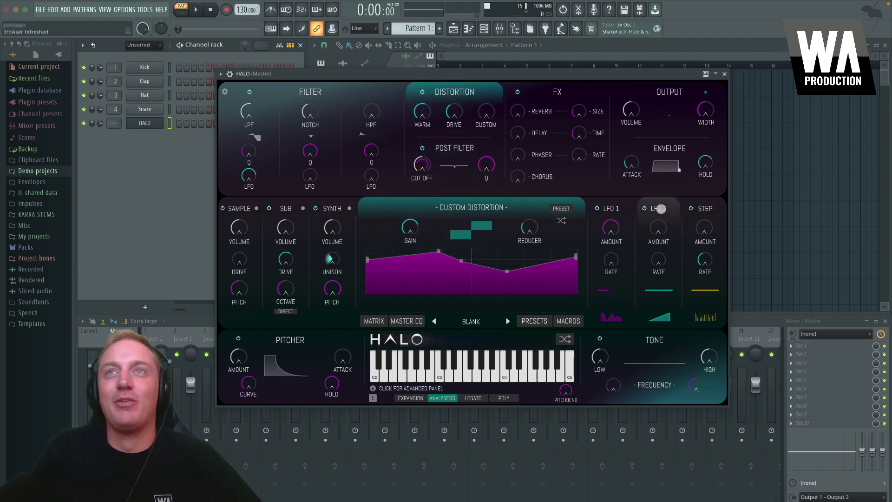
Step: Return to LFO 1 after viewing LFO 2, and try routing LFO 1 to PITCH and to HPF, switching each off again
{"action": "left_click", "coordinate": [661, 209]}
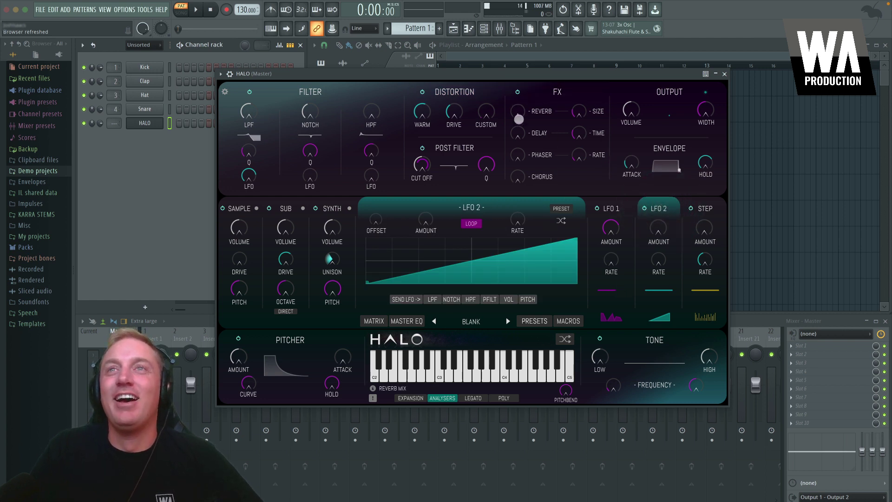
{"action": "left_click", "coordinate": [612, 209]}
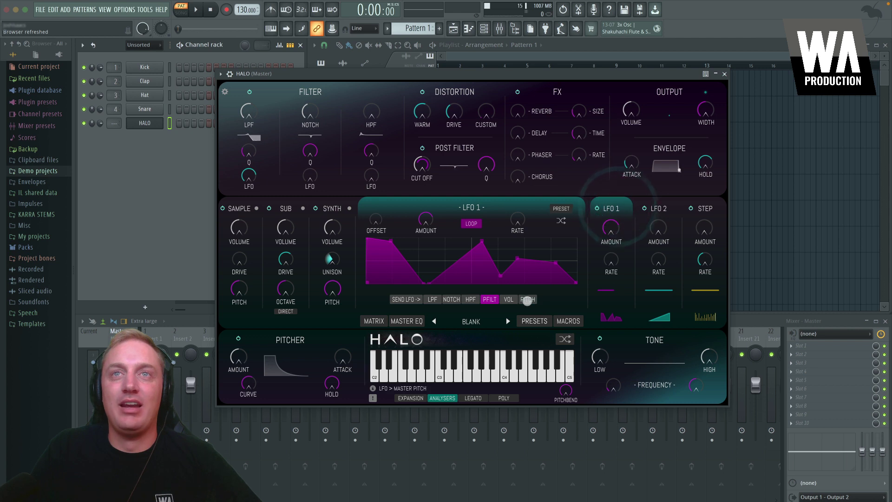
{"action": "left_click", "coordinate": [528, 299]}
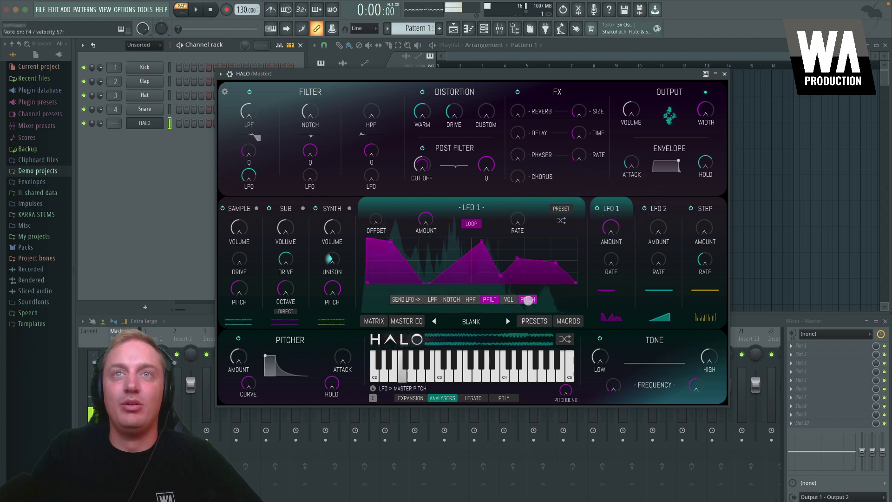
{"action": "left_click", "coordinate": [525, 299]}
{"action": "left_click", "coordinate": [466, 299]}
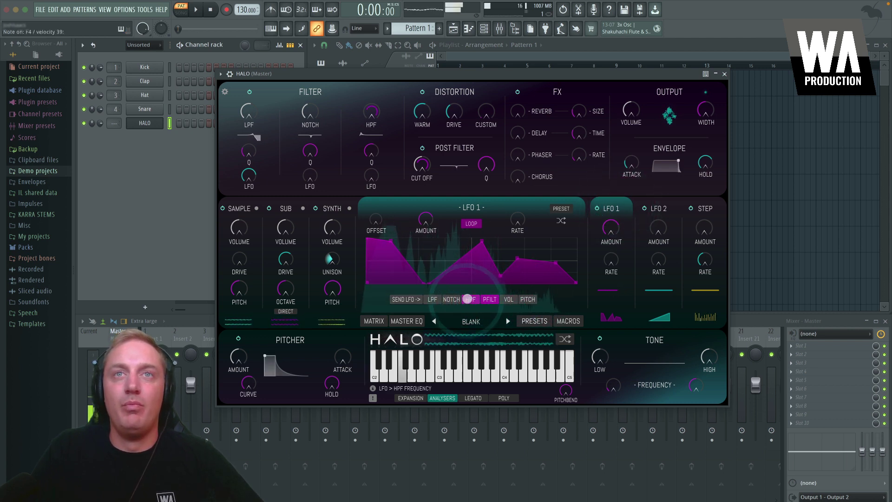
{"action": "left_click", "coordinate": [469, 299]}
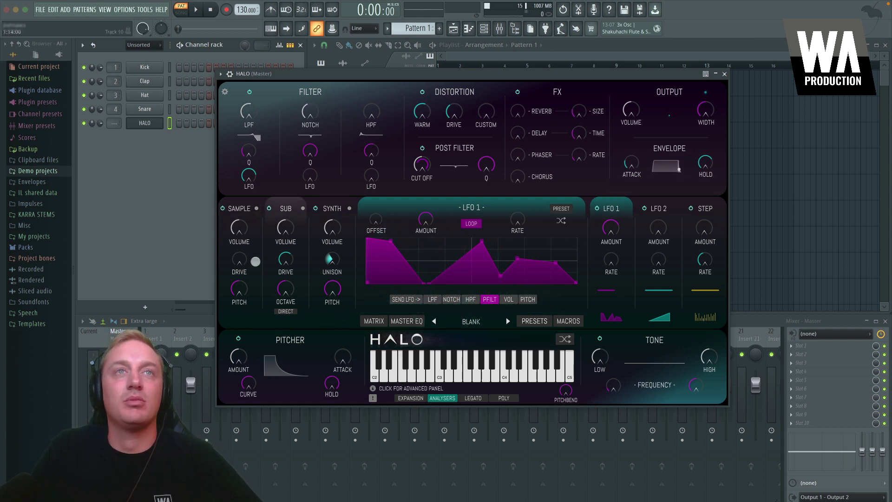
Step: Compare LFO 2 with LFO 1, and redraw LFO 2's ramp with added points forming a peak, a dip and a second rise
{"action": "left_click", "coordinate": [664, 206]}
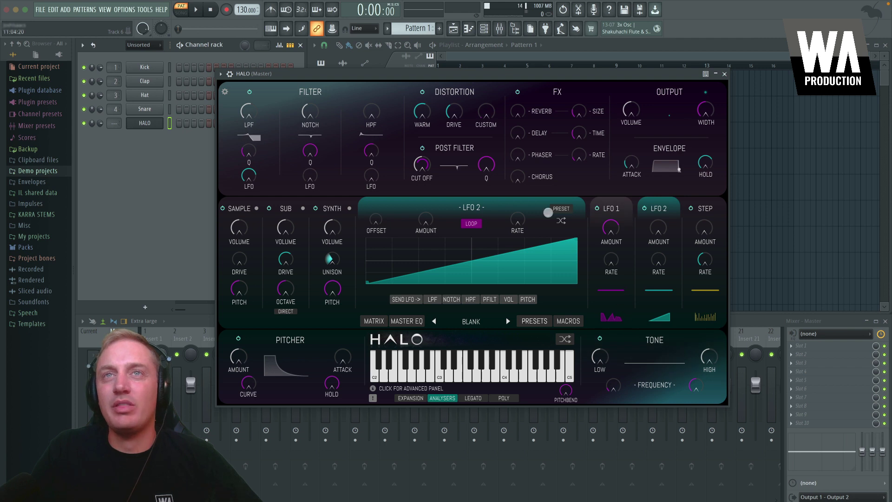
{"action": "left_click", "coordinate": [610, 209]}
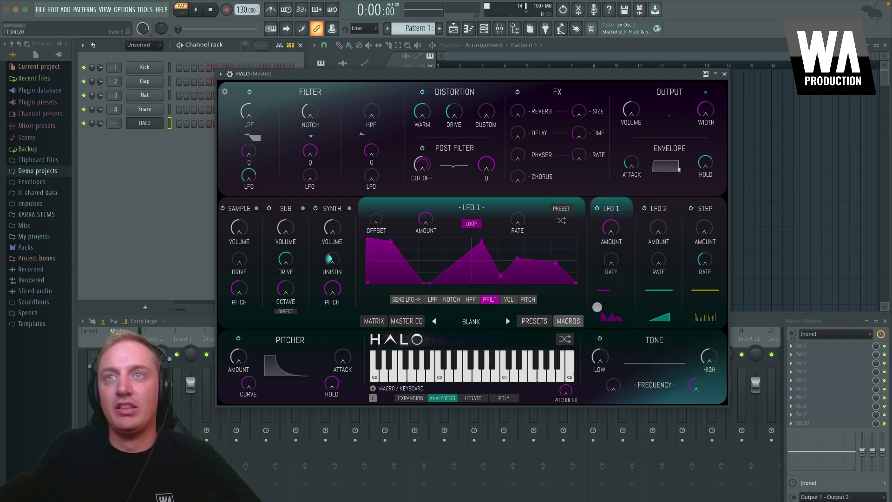
{"action": "left_click", "coordinate": [658, 208]}
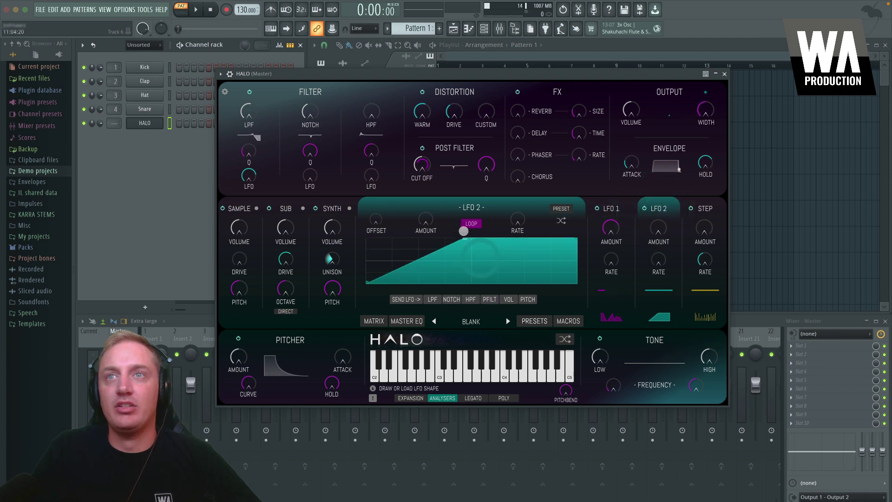
{"action": "left_click_drag", "start_coordinate": [463, 231], "coordinate": [506, 242]}
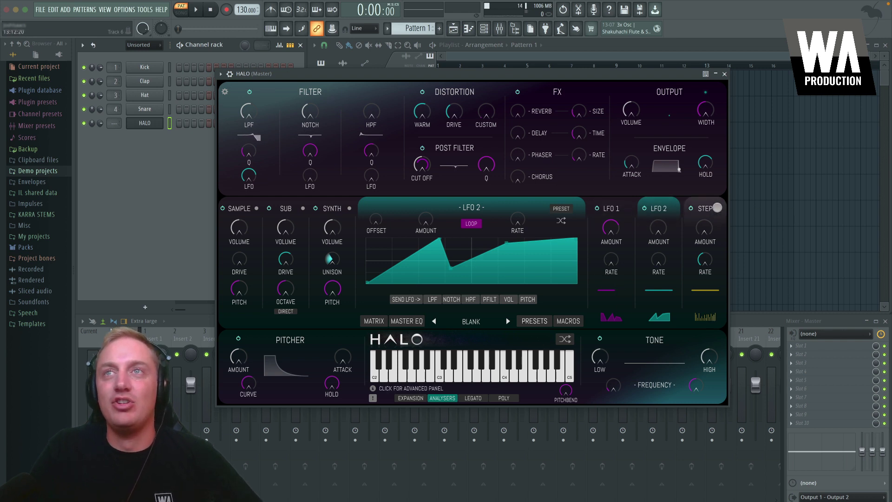
Step: Open the stepper, turn LFO 1 off, and raise the stepper amount to 0.8
{"action": "left_click", "coordinate": [703, 207]}
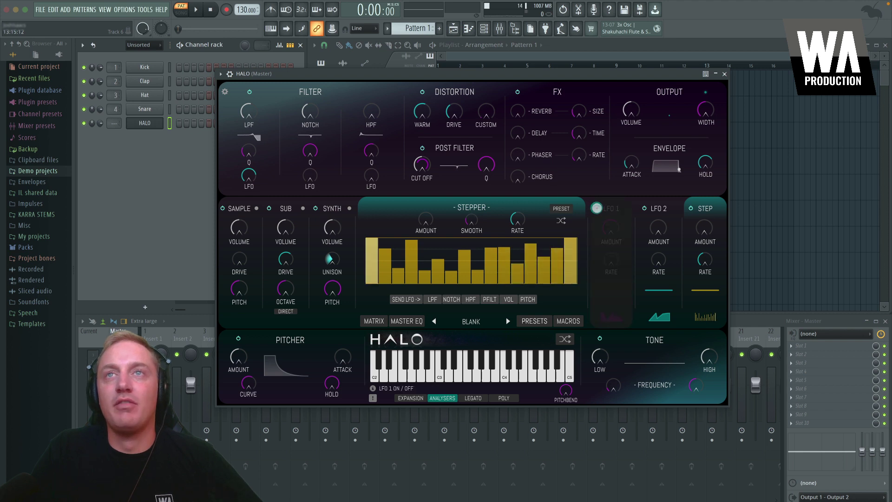
{"action": "left_click", "coordinate": [597, 208]}
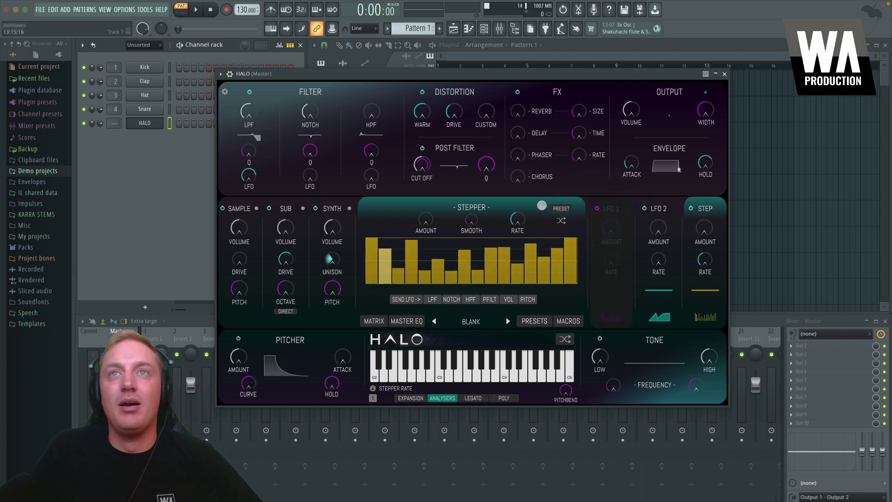
{"action": "left_click_drag", "start_coordinate": [401, 221], "coordinate": [418, 119]}
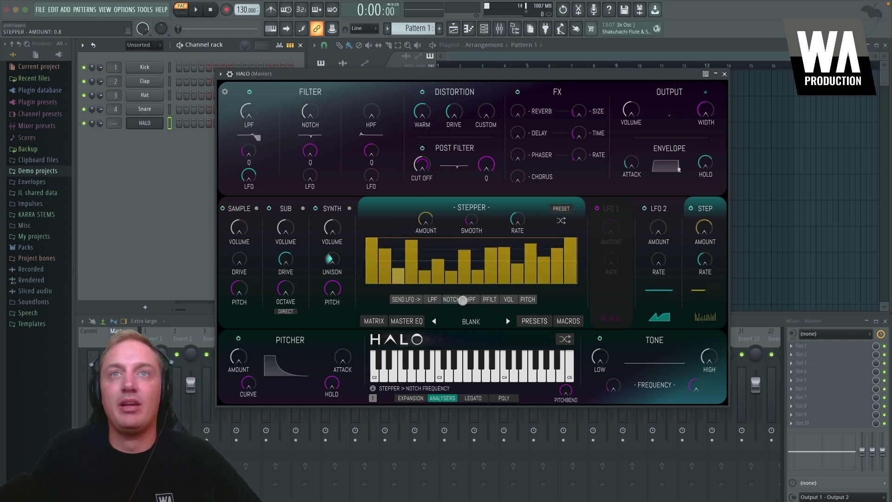
Step: Route the stepper to the VOL, PITCH and PFILT destinations
{"action": "left_click", "coordinate": [509, 299]}
{"action": "left_click", "coordinate": [526, 300]}
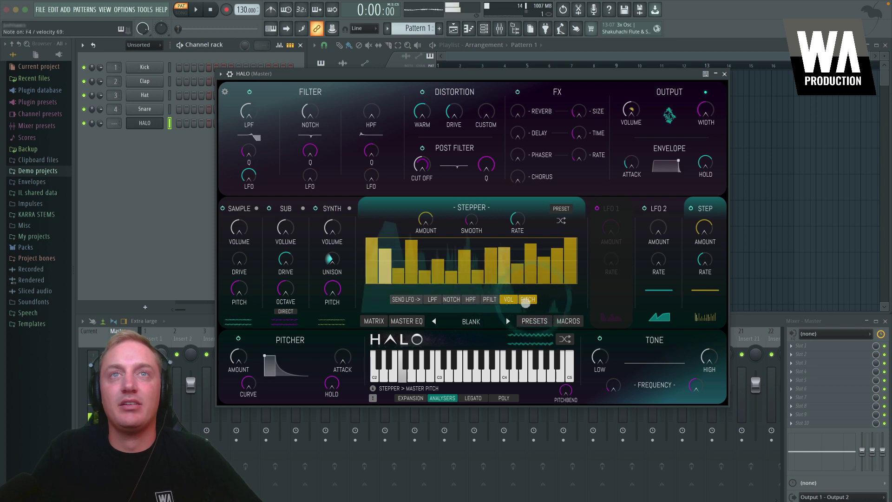
{"action": "left_click", "coordinate": [489, 299]}
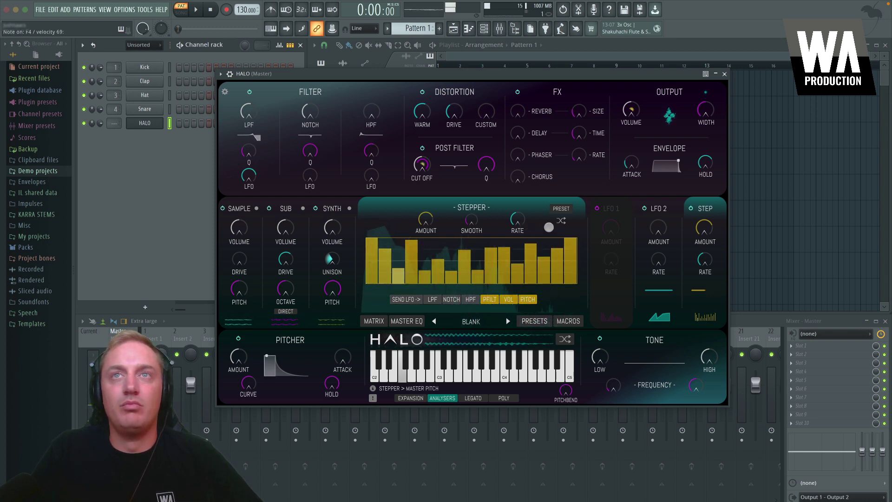
Step: Load the CLIFFS step preset, randomise the stepper pattern, and close the step presets
{"action": "left_click", "coordinate": [562, 208]}
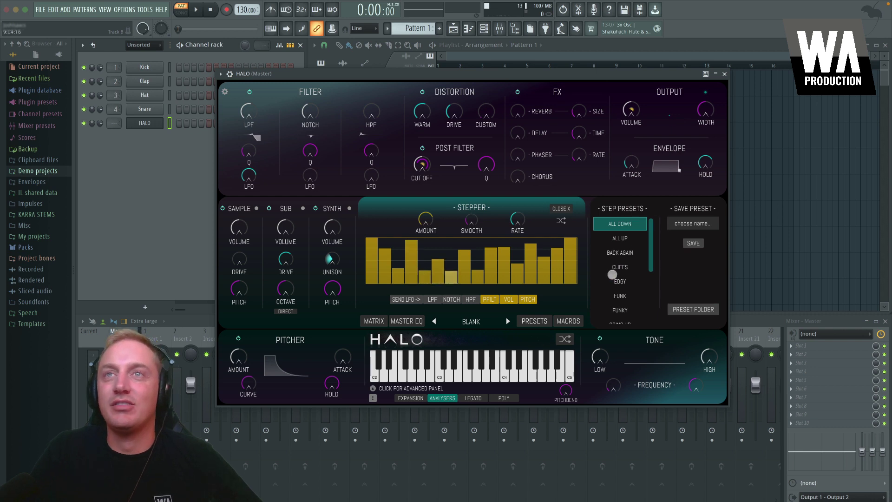
{"action": "left_click", "coordinate": [622, 267]}
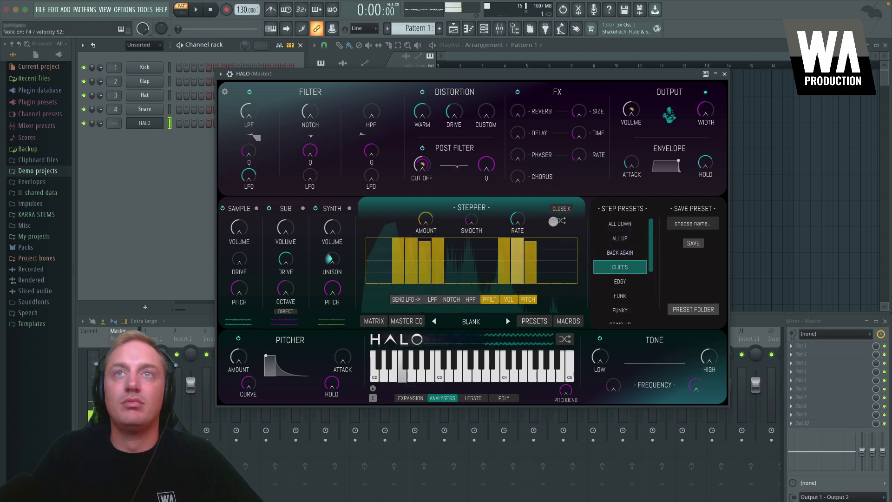
{"action": "left_click", "coordinate": [562, 219]}
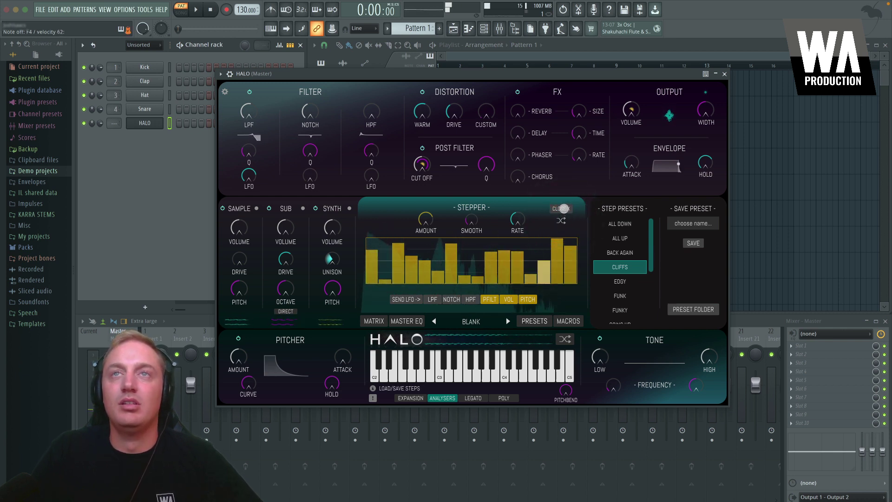
{"action": "left_click", "coordinate": [561, 210]}
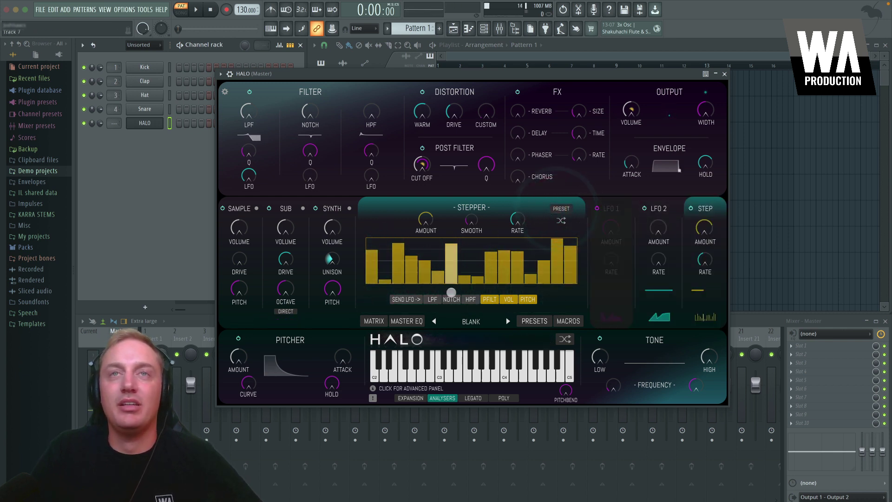
Step: Redraw individual stepper bars by hand, raising some steps and lowering others across the pattern
{"action": "left_click_drag", "start_coordinate": [478, 261], "coordinate": [492, 276]}
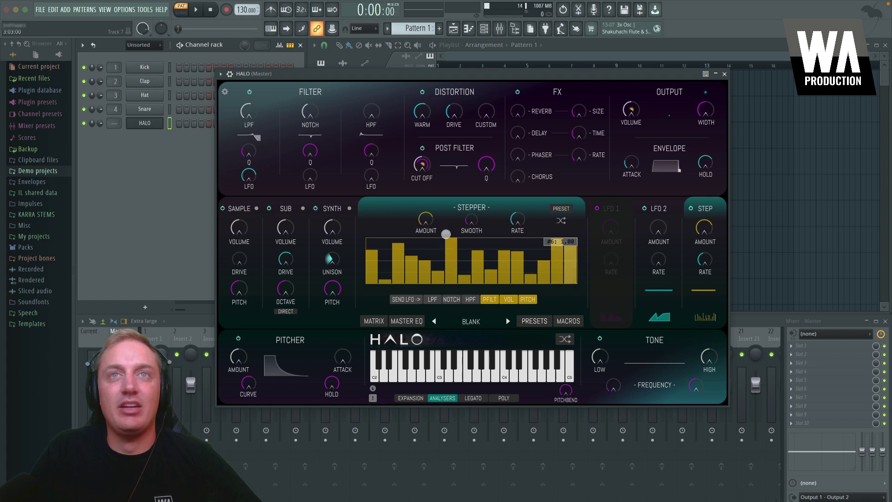
{"action": "left_click", "coordinate": [449, 253]}
{"action": "left_click", "coordinate": [413, 244]}
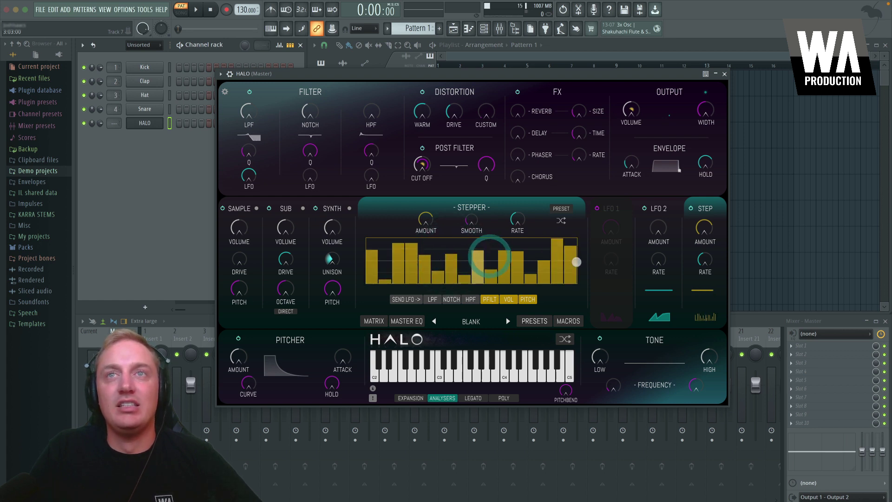
{"action": "left_click", "coordinate": [569, 270]}
{"action": "mouse_move", "coordinate": [570, 271]}
{"action": "left_mouse_down"}
{"action": "mouse_move", "coordinate": [572, 251]}
{"action": "mouse_move", "coordinate": [562, 281]}
{"action": "mouse_move", "coordinate": [548, 249]}
{"action": "left_mouse_up"}
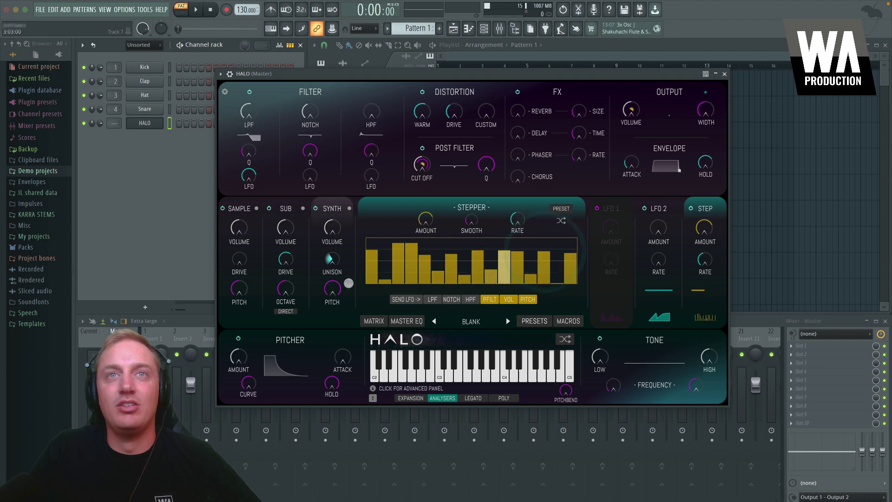
Step: Turn the stepper off, switch LFO 1 back on, and show its settings
{"action": "left_click", "coordinate": [691, 208]}
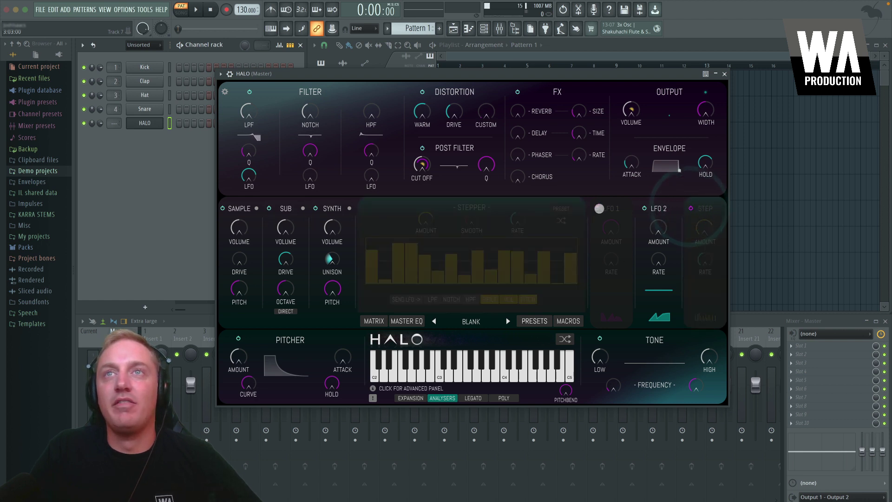
{"action": "left_click", "coordinate": [597, 208]}
{"action": "left_click", "coordinate": [614, 209]}
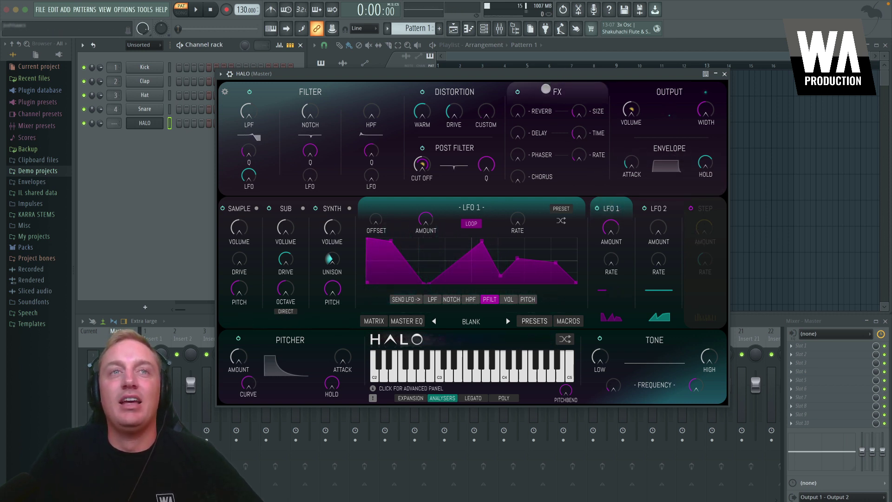
Step: Open the FX settings, raise the reverb mix, set the delay mix to -15 dB and its time to 1/8T, and raise the delay's crush
{"action": "left_click", "coordinate": [545, 88]}
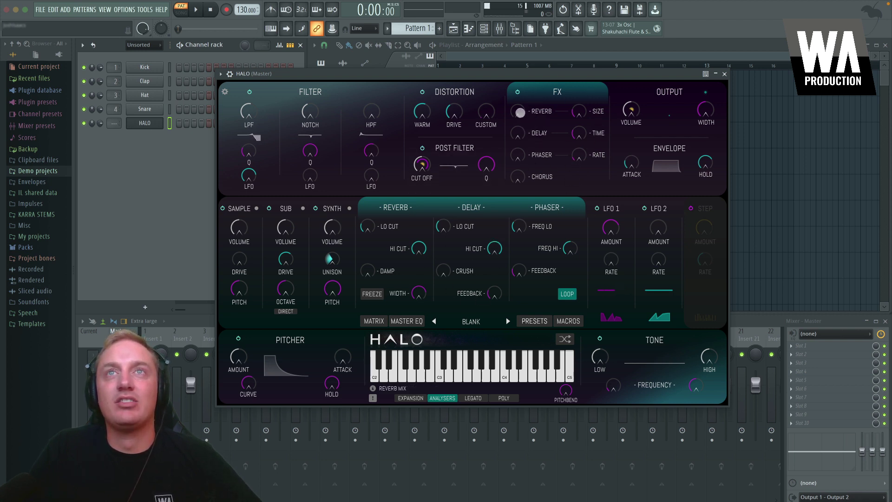
{"action": "left_click_drag", "start_coordinate": [517, 112], "coordinate": [579, 88]}
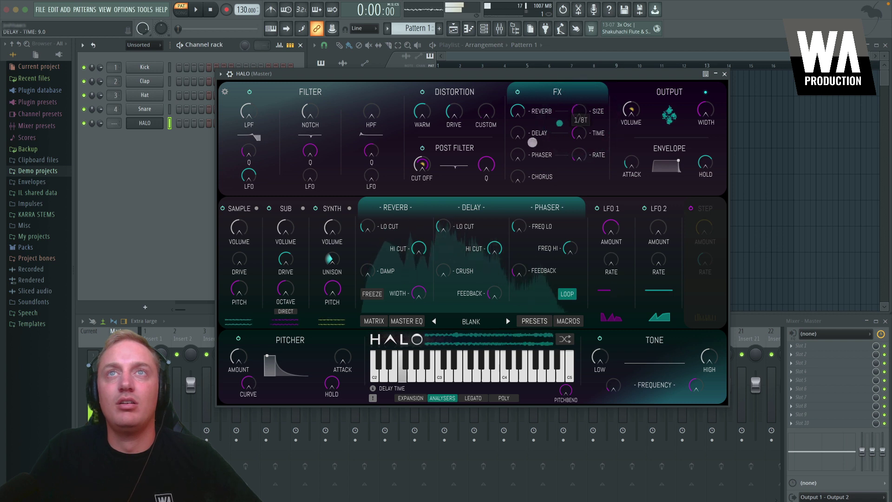
{"action": "left_click_drag", "start_coordinate": [517, 133], "coordinate": [519, 109]}
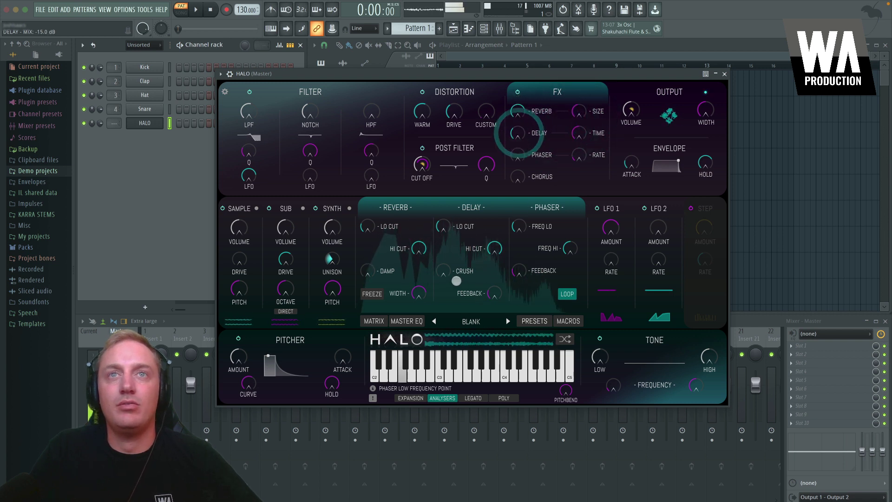
{"action": "left_click_drag", "start_coordinate": [443, 271], "coordinate": [470, 172]}
Step: Adjust the phaser mix and rate, and set the chorus mix to -5.2 dB
{"action": "left_click_drag", "start_coordinate": [518, 155], "coordinate": [518, 87]}
{"action": "left_click_drag", "start_coordinate": [518, 176], "coordinate": [540, 98]}
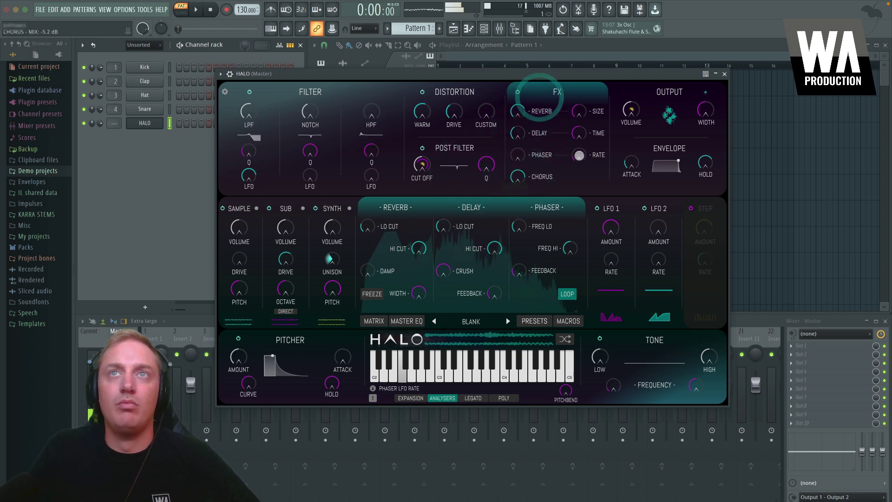
{"action": "left_click_drag", "start_coordinate": [579, 154], "coordinate": [581, 129]}
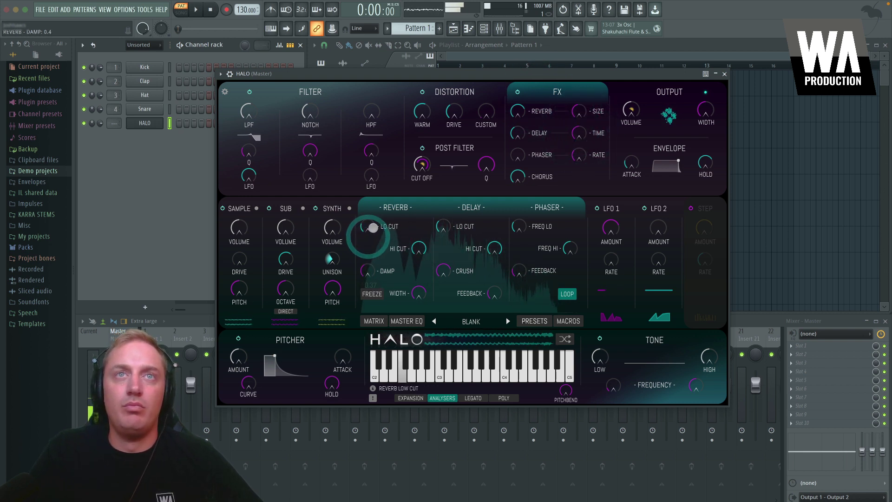
Step: Adjust the reverb's low cut and width
{"action": "left_click_drag", "start_coordinate": [368, 232], "coordinate": [373, 215]}
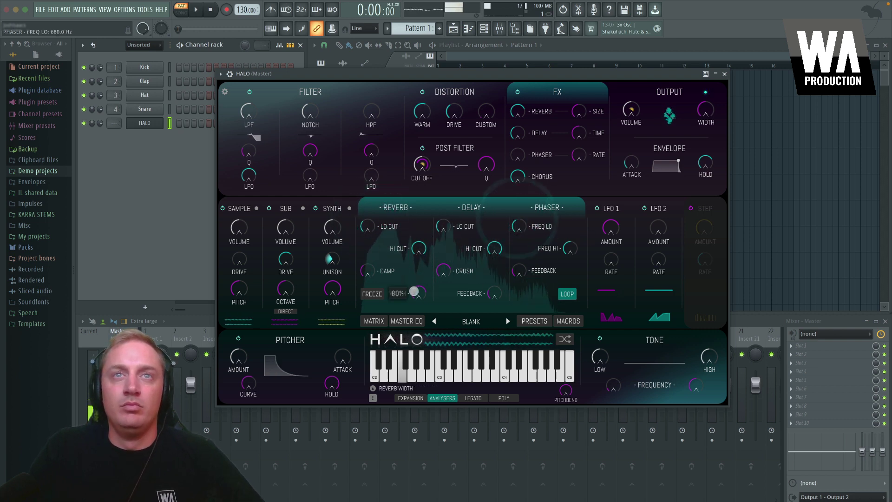
{"action": "left_click_drag", "start_coordinate": [417, 293], "coordinate": [421, 284]}
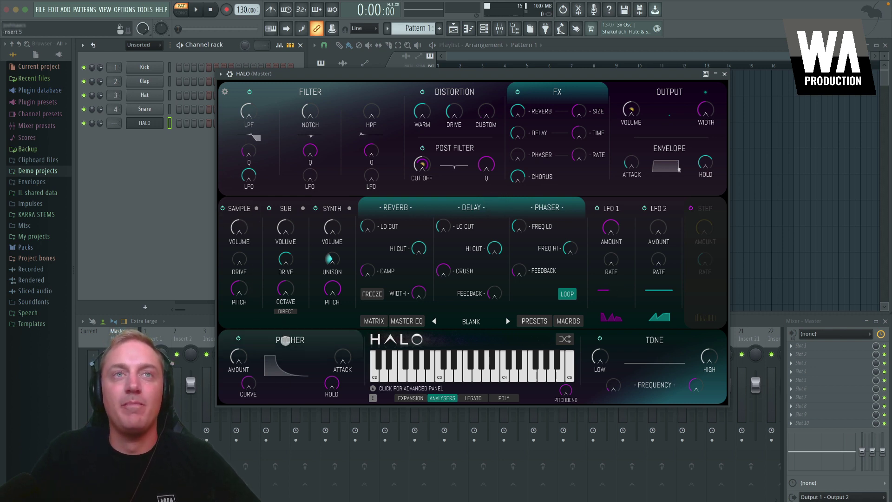
Step: Open the pitch envelope, lengthen its attack and shorten it slightly, set the pitcher amount to 6.0, and turn the pitcher off
{"action": "left_click", "coordinate": [284, 342]}
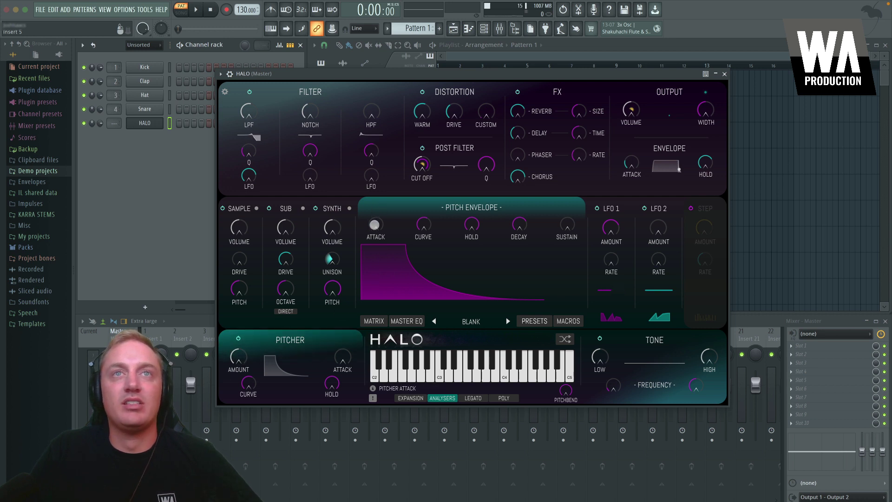
{"action": "left_click_drag", "start_coordinate": [374, 225], "coordinate": [374, 139]}
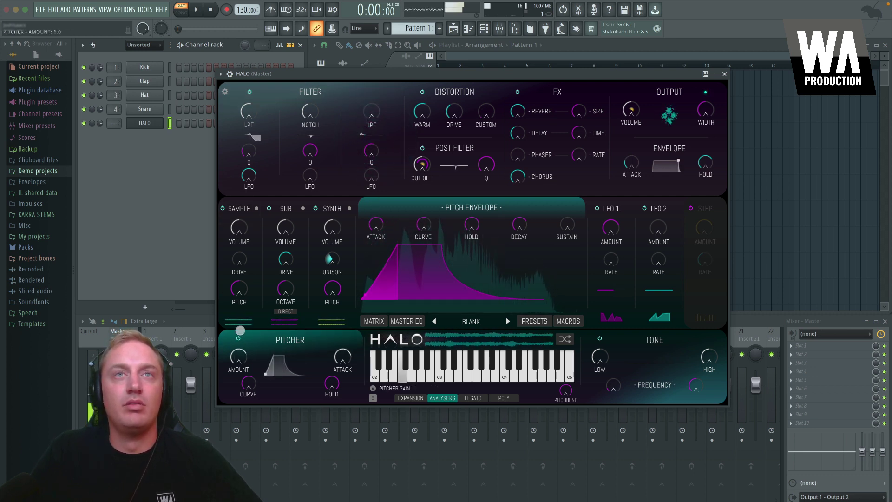
{"action": "left_click_drag", "start_coordinate": [374, 225], "coordinate": [374, 239]}
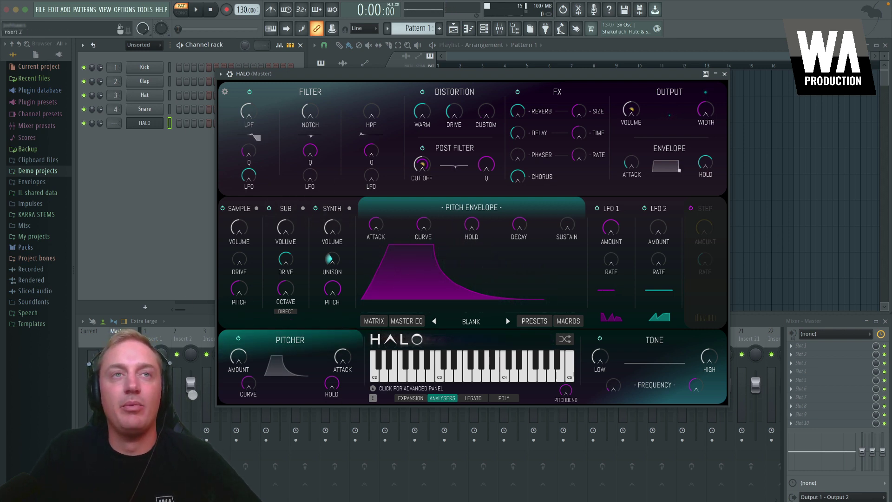
{"action": "left_click", "coordinate": [239, 338]}
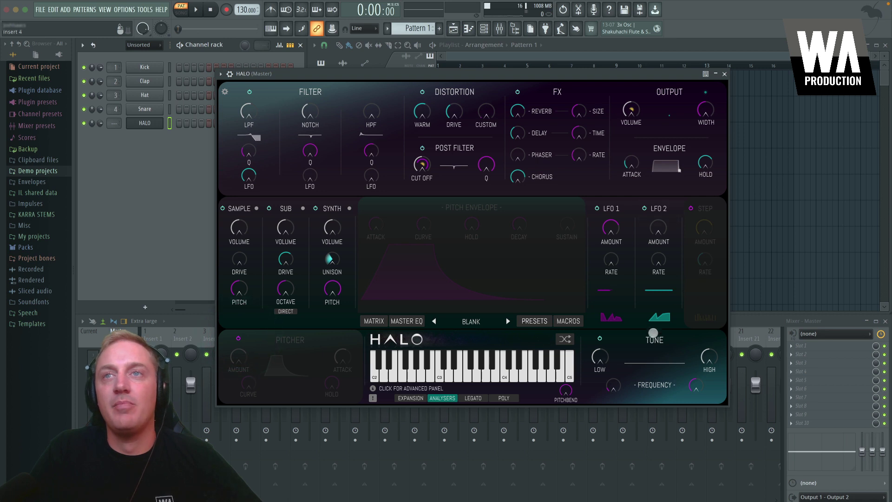
Step: Open the tone settings, boost the low and high gains, and set the low Q to 0.56
{"action": "left_click", "coordinate": [651, 344]}
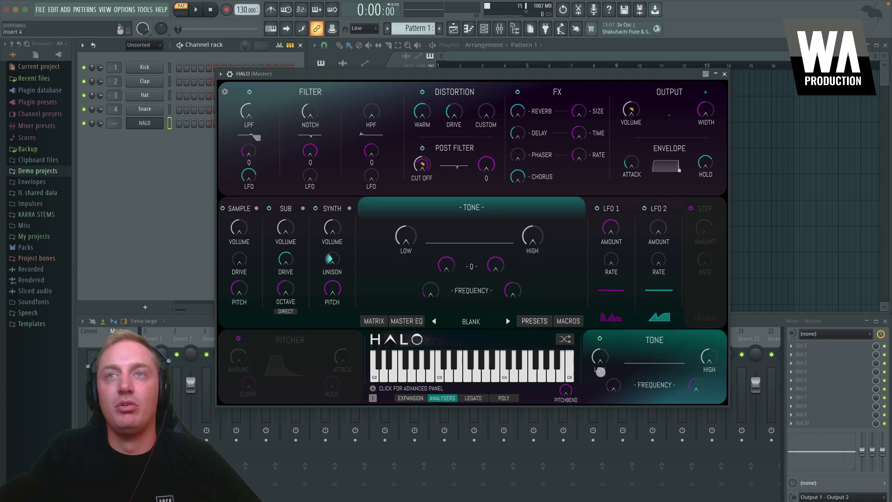
{"action": "left_click_drag", "start_coordinate": [408, 235], "coordinate": [412, 202]}
{"action": "left_click_drag", "start_coordinate": [531, 229], "coordinate": [534, 209]}
{"action": "left_click_drag", "start_coordinate": [445, 262], "coordinate": [445, 290]}
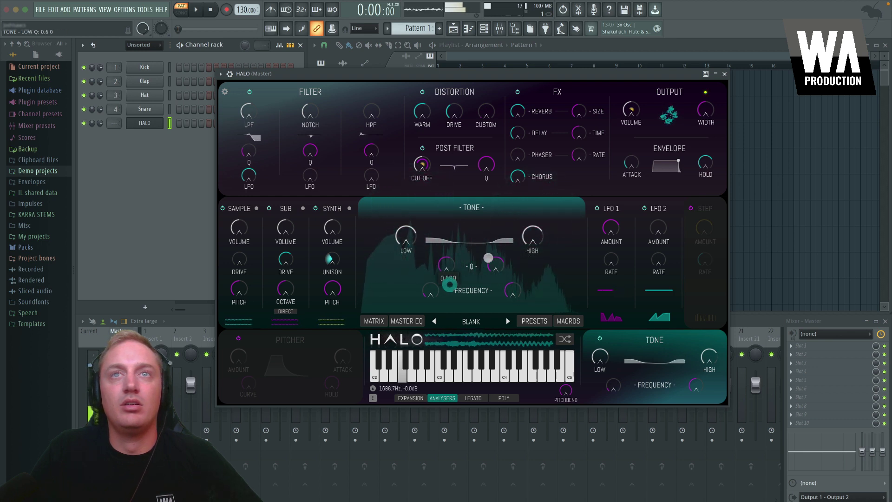
Step: Cut the tone's high gain to -4.8 dB, and set the low frequency to 221 Hz and the high frequency to 6299 Hz
{"action": "left_click_drag", "start_coordinate": [532, 235], "coordinate": [528, 280]}
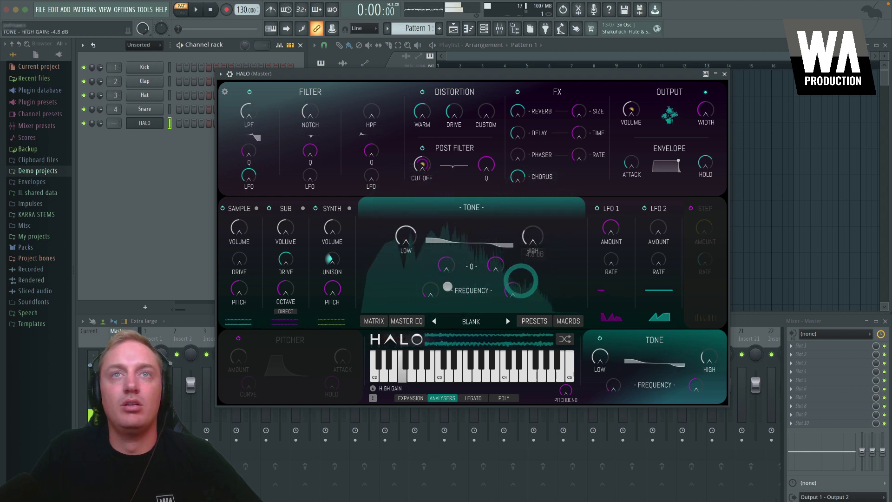
{"action": "left_click_drag", "start_coordinate": [431, 290], "coordinate": [441, 274]}
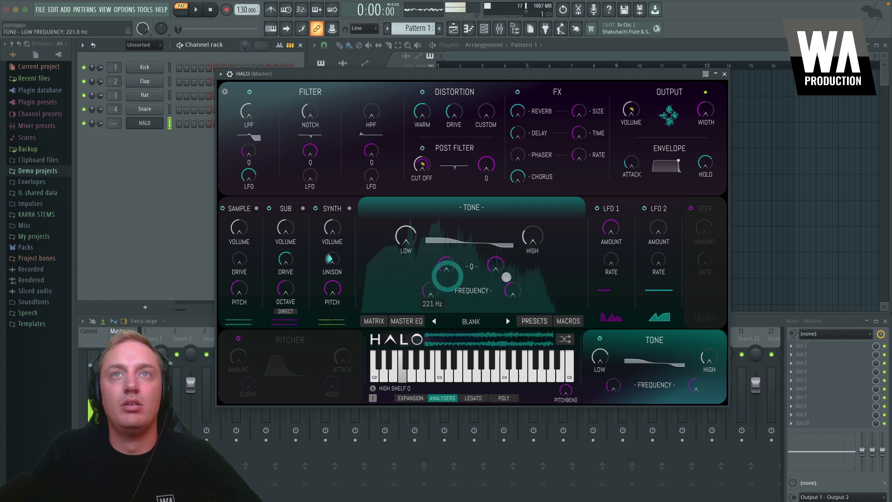
{"action": "left_click_drag", "start_coordinate": [513, 290], "coordinate": [511, 277]}
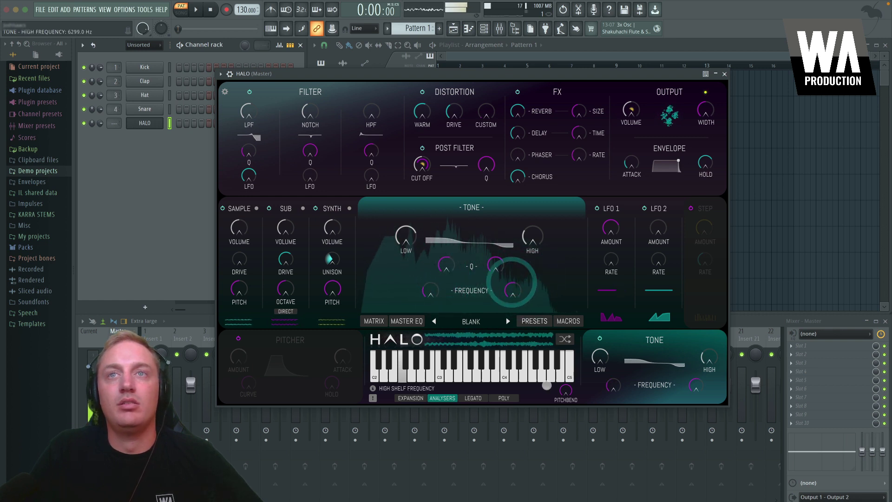